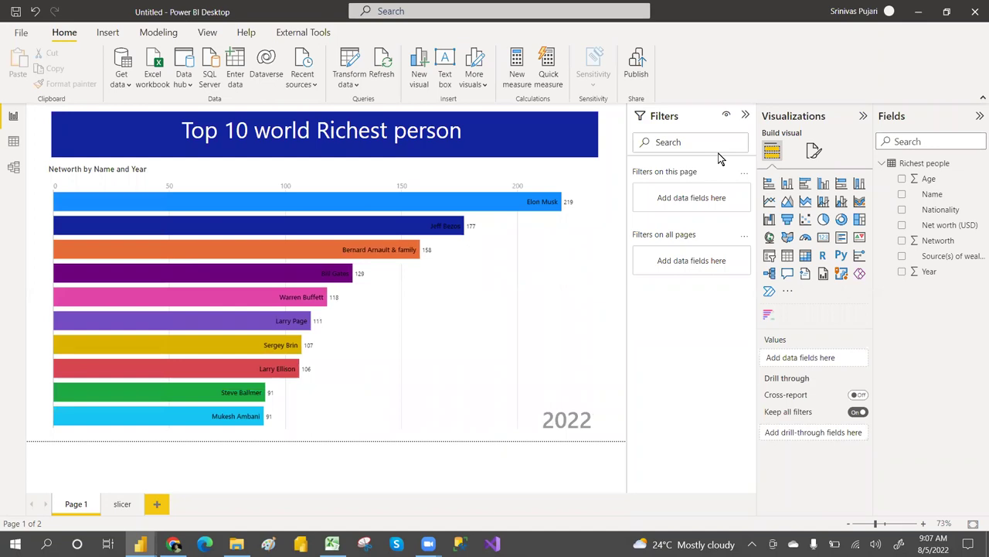
Select the 'Top 10 world Richest person' race chart to reveal its Name, Networth and Year fields
{"action": "left_click", "coordinate": [565, 346]}
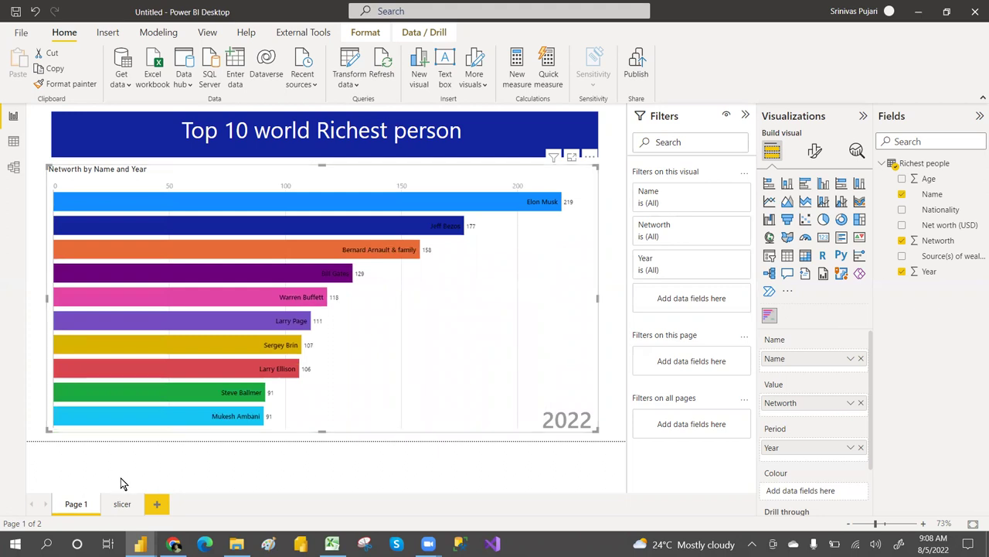
On the slicer page, show the chart race for 2012, 2020 and 2021, then bring up Wikipedia's billionaires page
{"action": "left_click", "coordinate": [121, 504]}
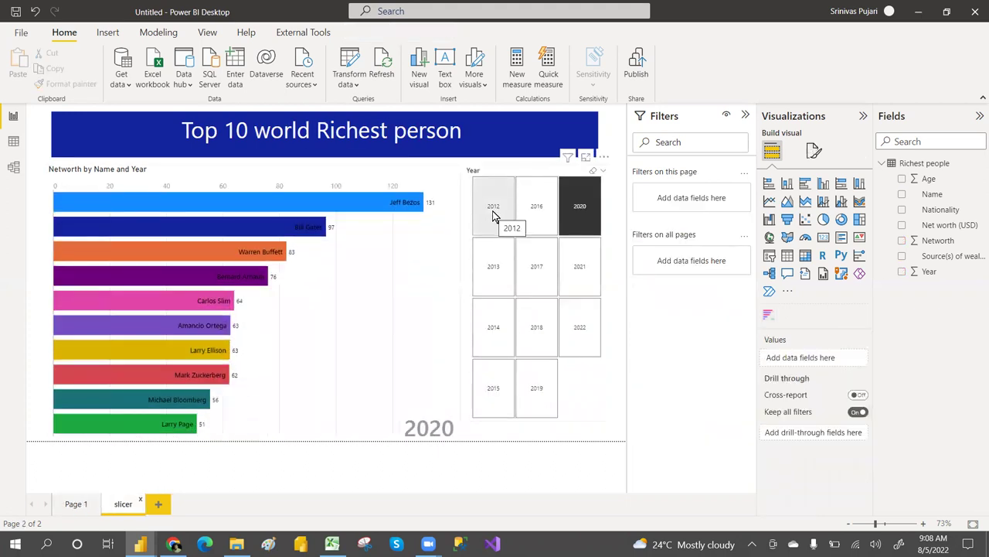
{"action": "left_click", "coordinate": [493, 216]}
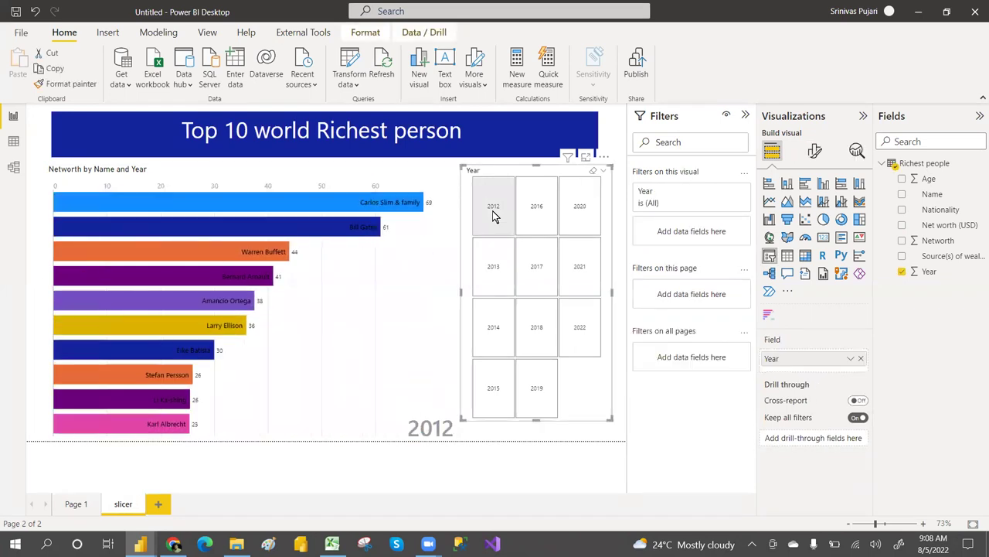
{"action": "left_click", "coordinate": [495, 214]}
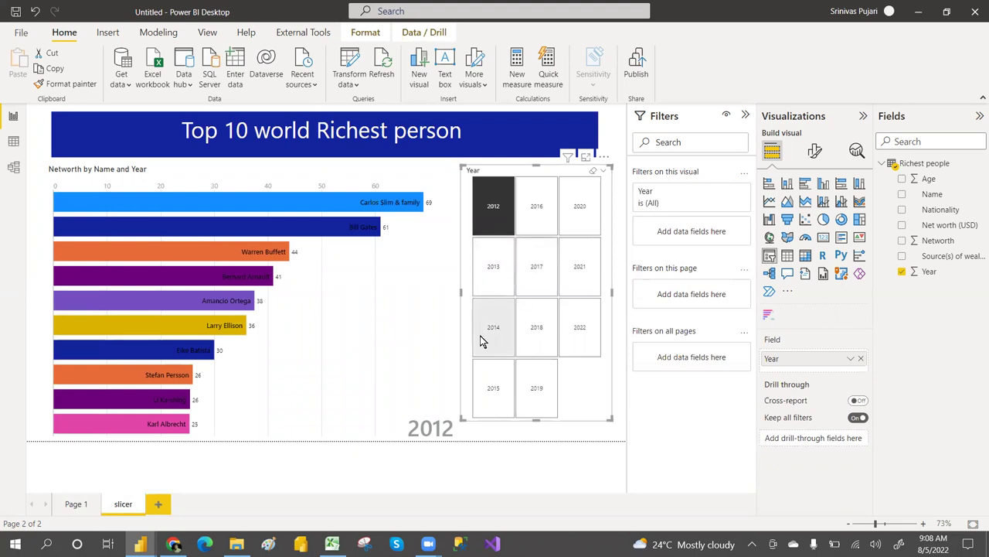
{"action": "left_click", "coordinate": [575, 225]}
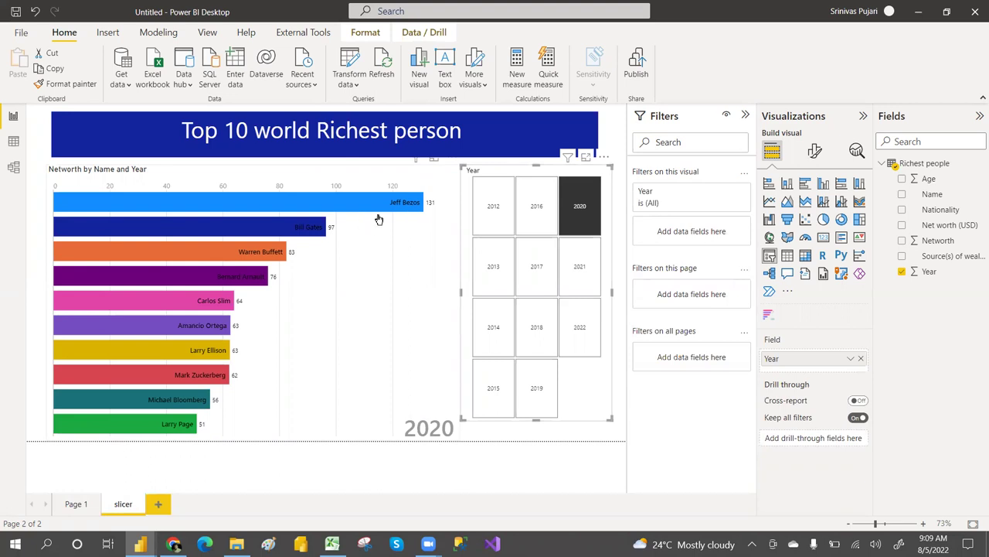
{"action": "left_click", "coordinate": [578, 279]}
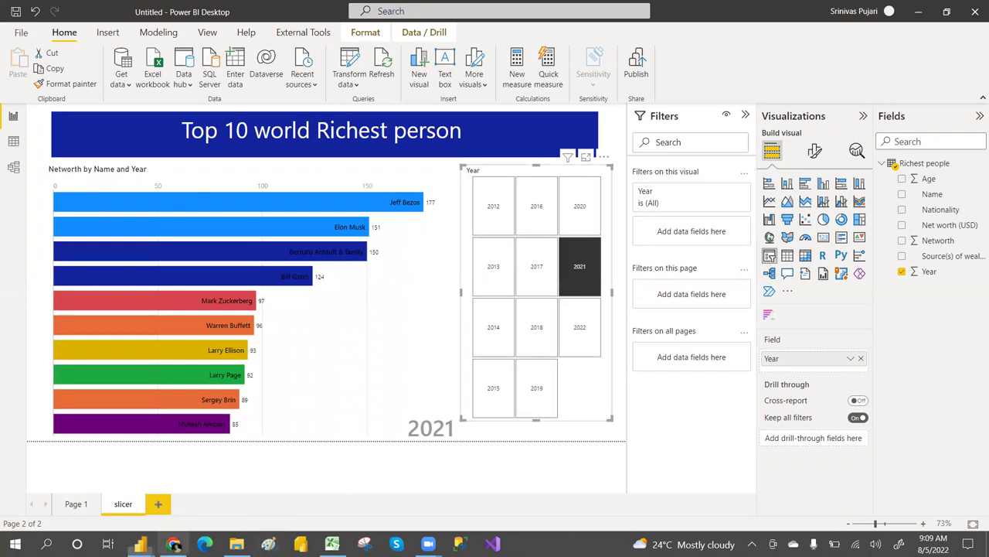
{"action": "left_click", "coordinate": [174, 544]}
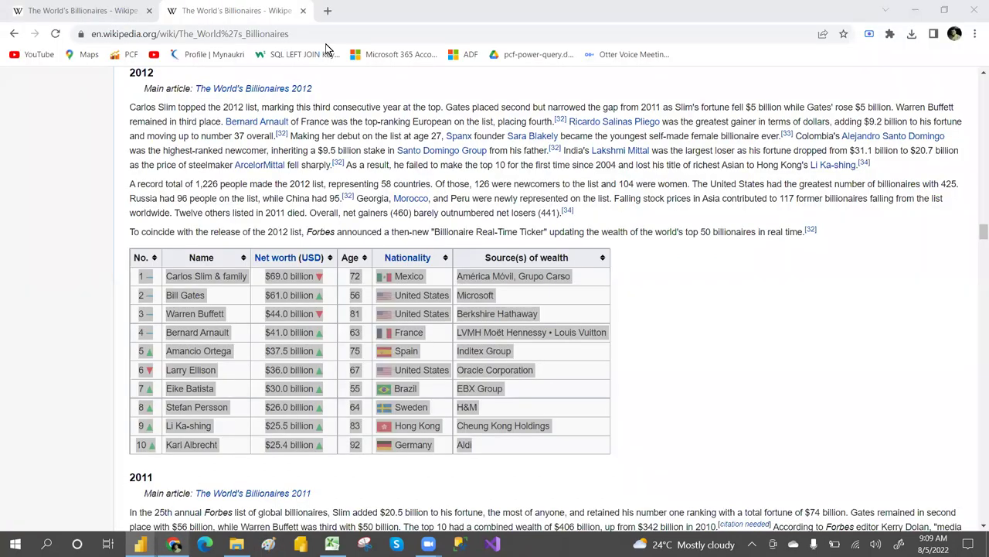
Scroll through Wikipedia's yearly top-10 billionaire tables, then bring the Excel billionaires workbook forward
{"action": "scroll", "coordinate": [976, 201], "scroll_direction": "up", "scroll_amount": 5}
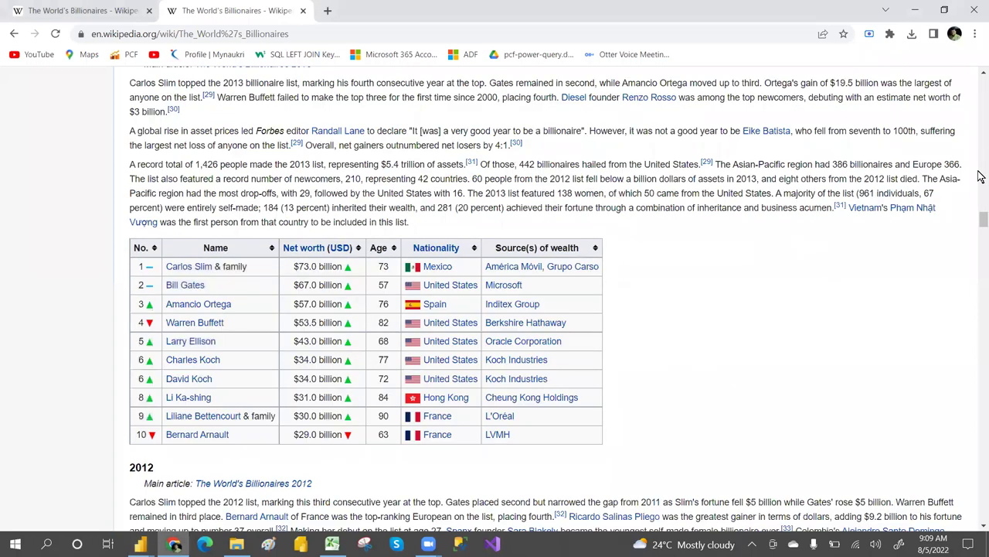
{"action": "scroll", "coordinate": [974, 130], "scroll_direction": "up", "scroll_amount": 20}
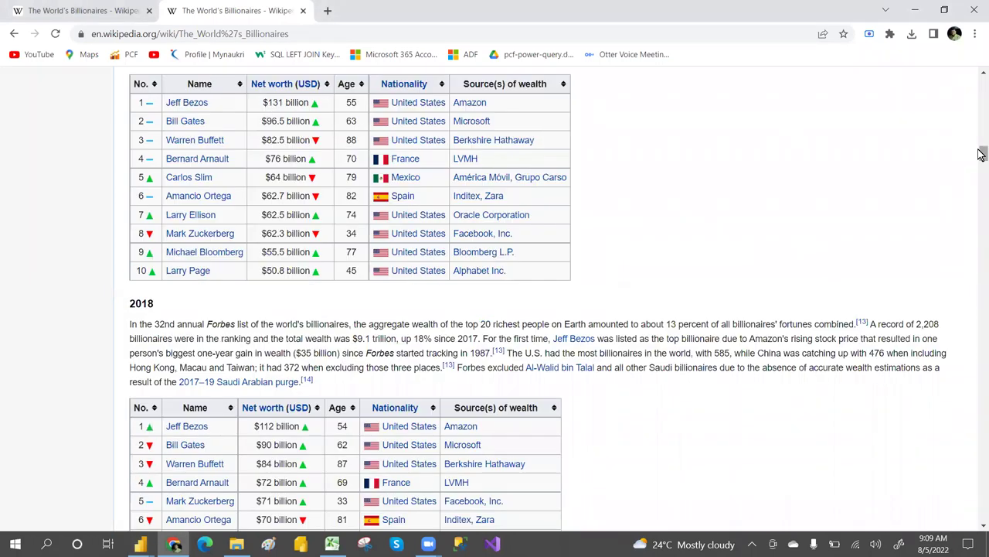
{"action": "scroll", "coordinate": [980, 117], "scroll_direction": "up", "scroll_amount": 1}
{"action": "left_click_drag", "start_coordinate": [980, 104], "coordinate": [981, 147]}
{"action": "left_click_drag", "start_coordinate": [981, 190], "coordinate": [980, 291]}
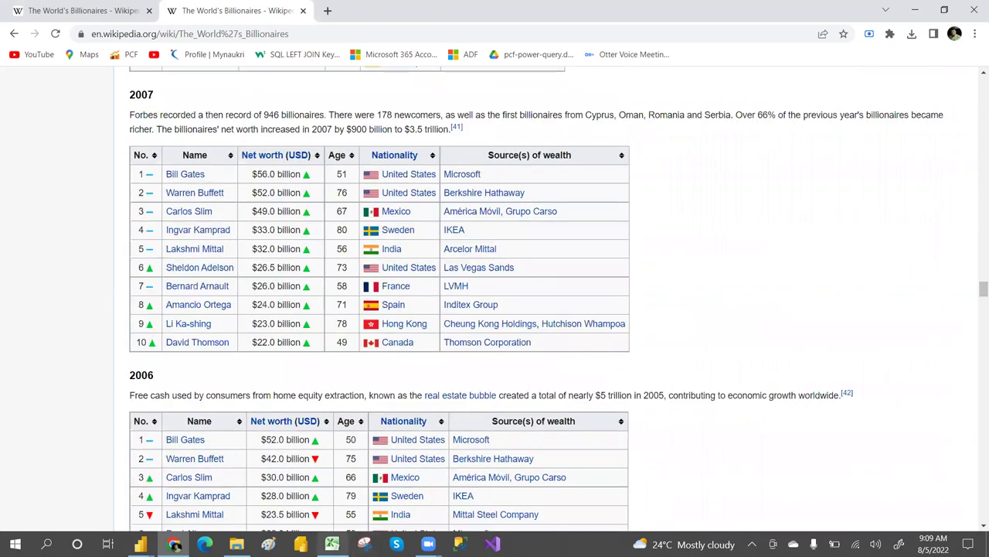
{"action": "left_click", "coordinate": [332, 543]}
Bring up the AnimatedBarChartRace sample report and browse its Autoplay and Other Filters demo pages
{"action": "mouse_move", "coordinate": [140, 543]}
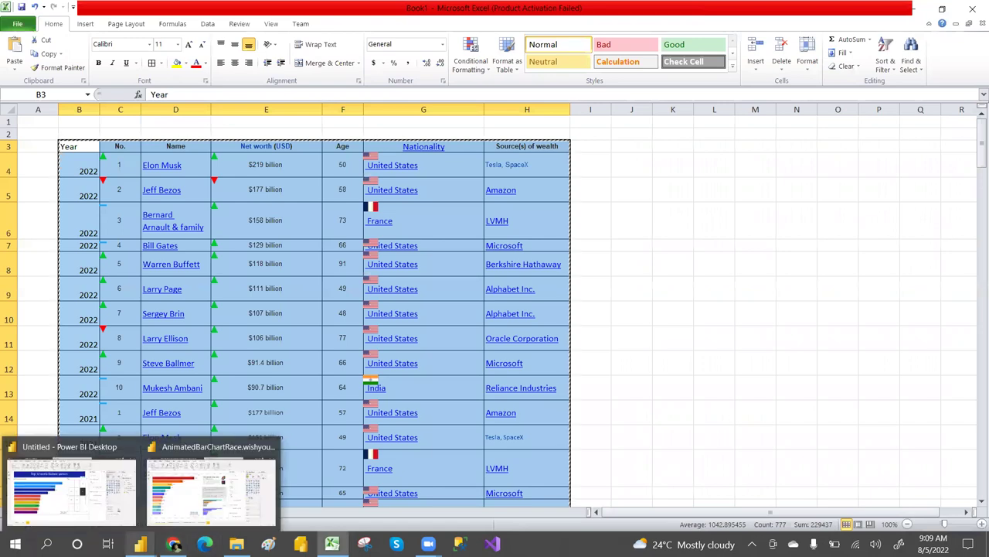
{"action": "left_click", "coordinate": [204, 492]}
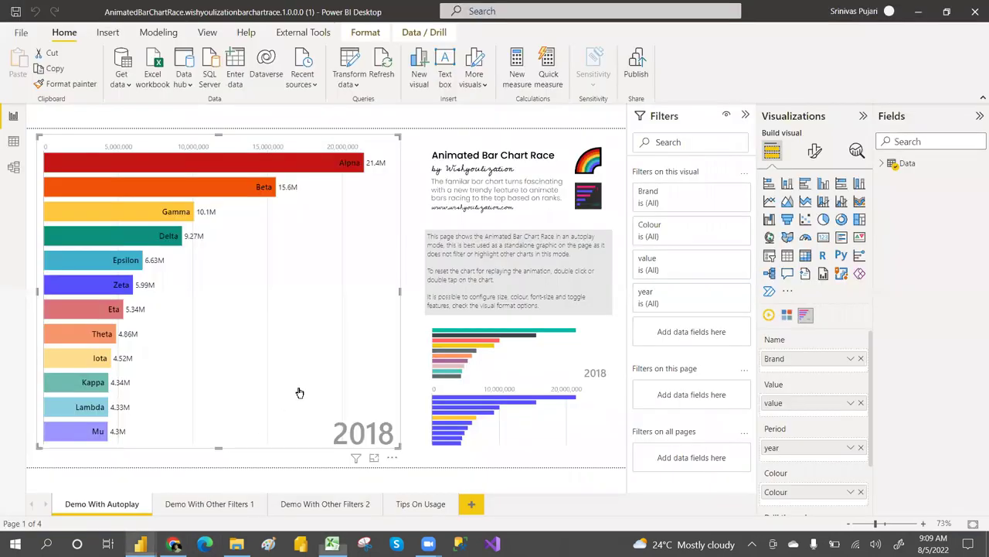
{"action": "left_click", "coordinate": [213, 505]}
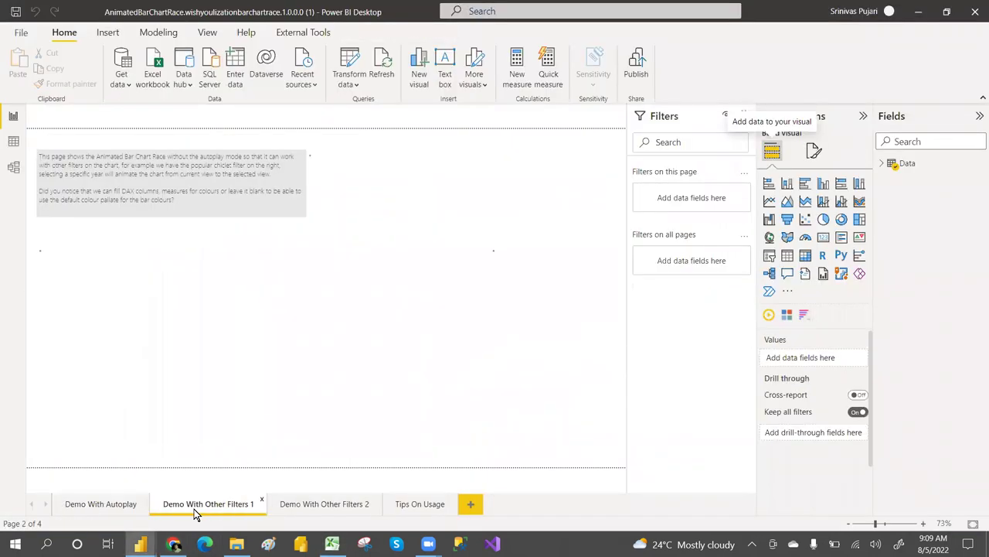
{"action": "left_click", "coordinate": [121, 505]}
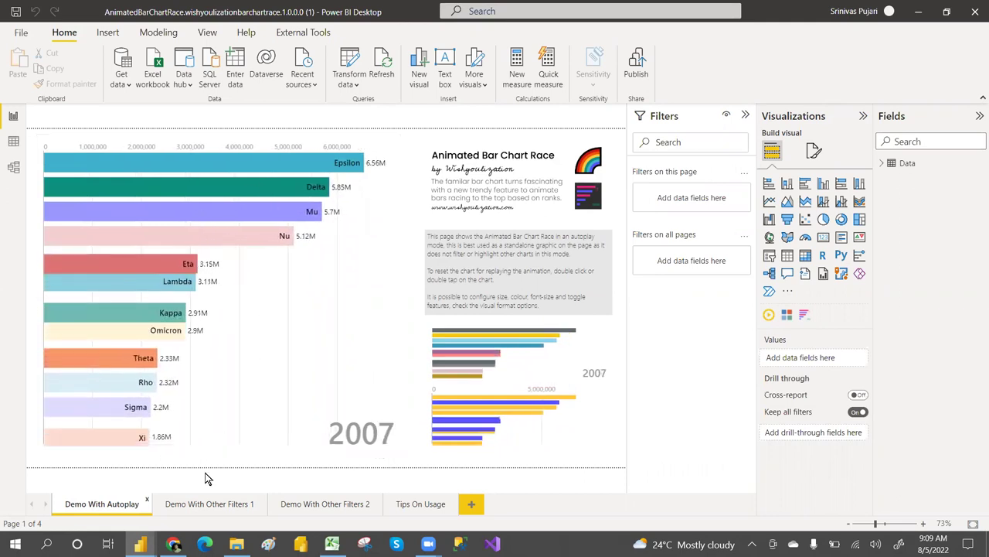
{"action": "left_click", "coordinate": [203, 504]}
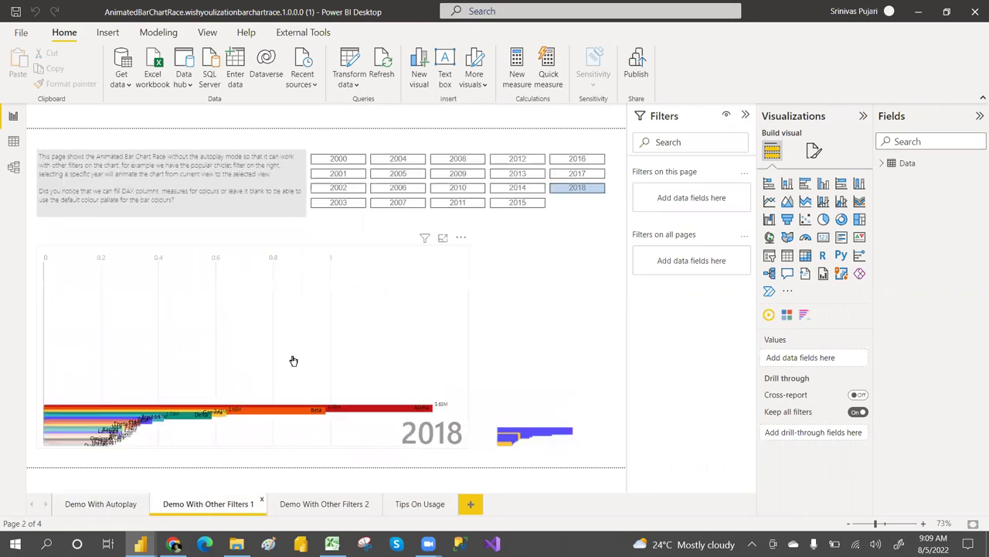
Filter the sample race to 2014, play the animation on Other Filters 2, then return to Untitled
{"action": "left_click", "coordinate": [518, 188]}
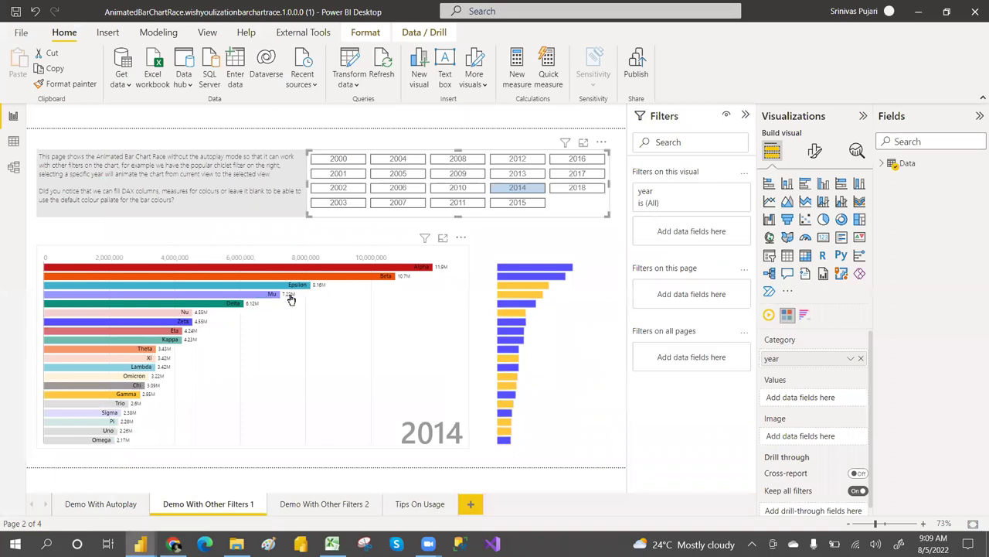
{"action": "left_click", "coordinate": [323, 504]}
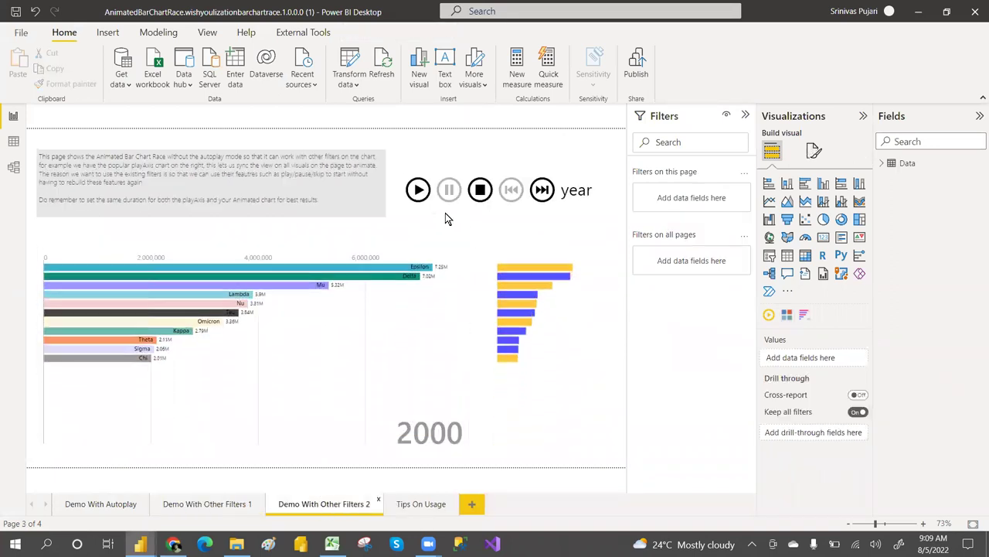
{"action": "left_click", "coordinate": [417, 191]}
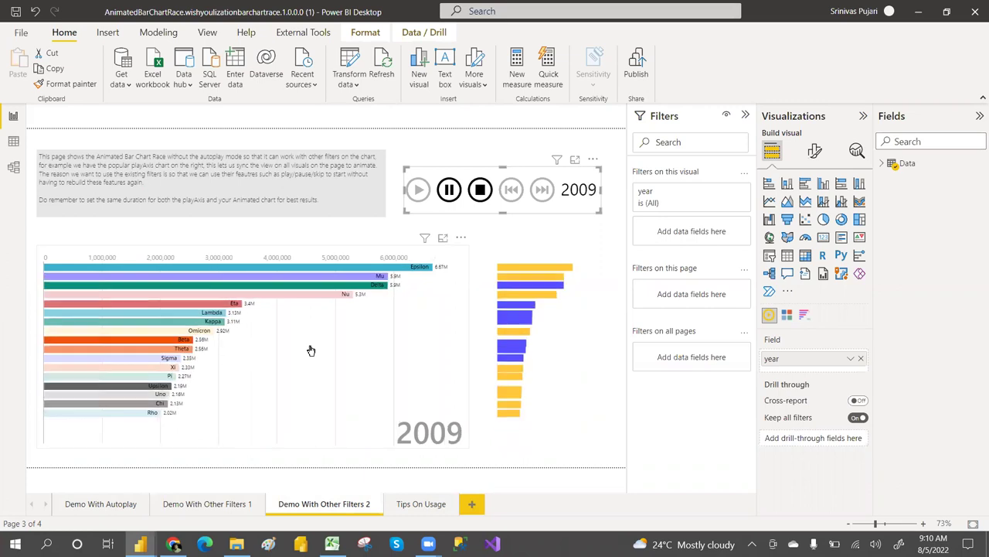
{"action": "mouse_move", "coordinate": [140, 544]}
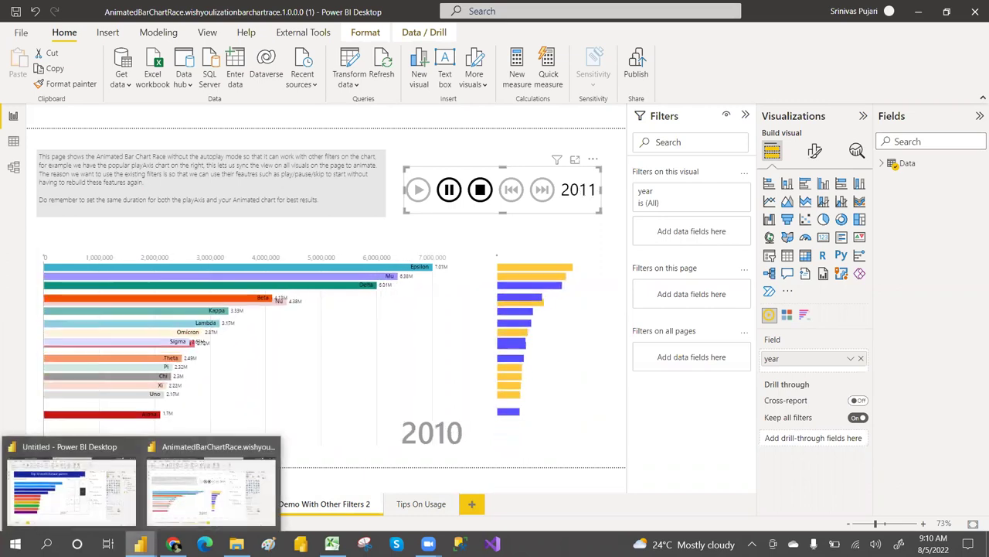
{"action": "left_click", "coordinate": [69, 510]}
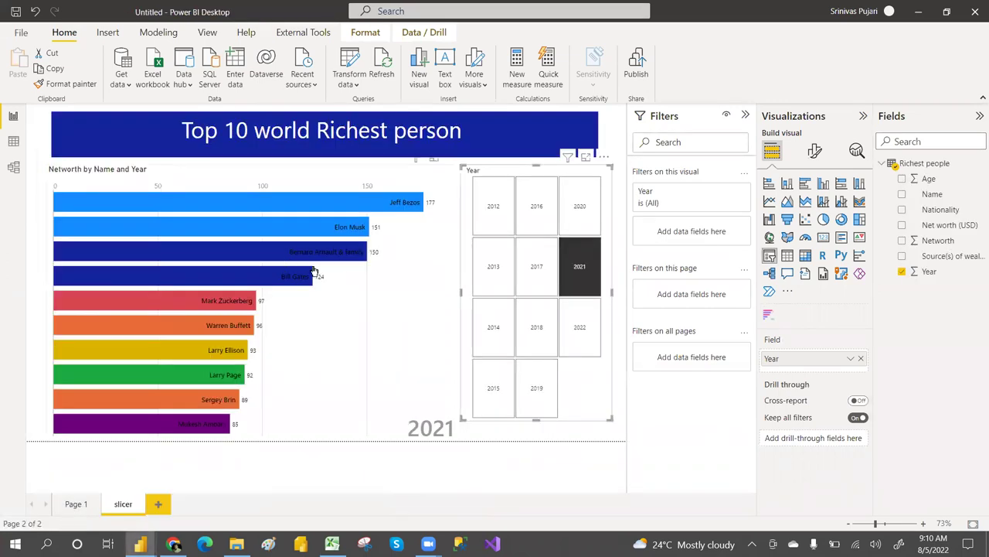
Launch a second Power BI Desktop instance from the taskbar jump list, then bring Excel forward
{"action": "right_click", "coordinate": [140, 544]}
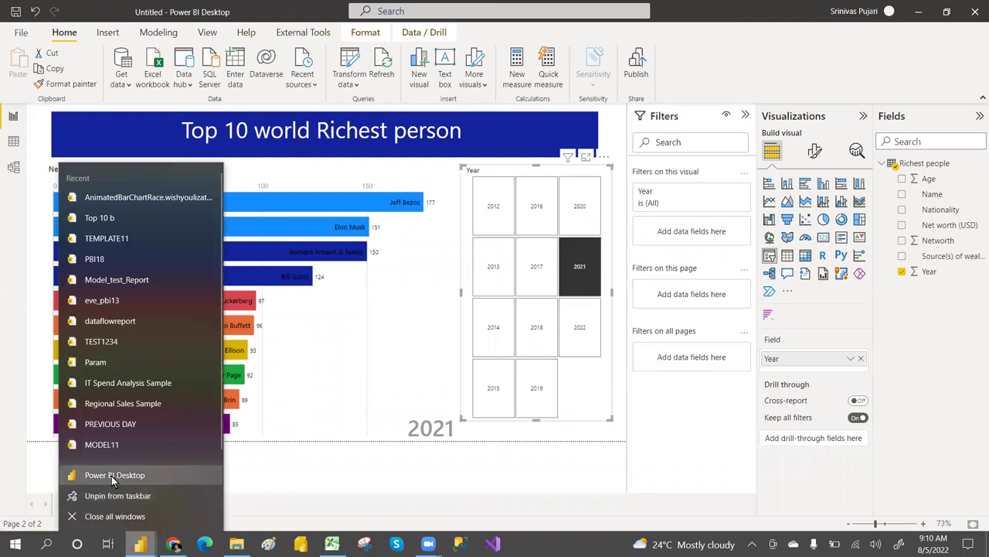
{"action": "left_click", "coordinate": [112, 475]}
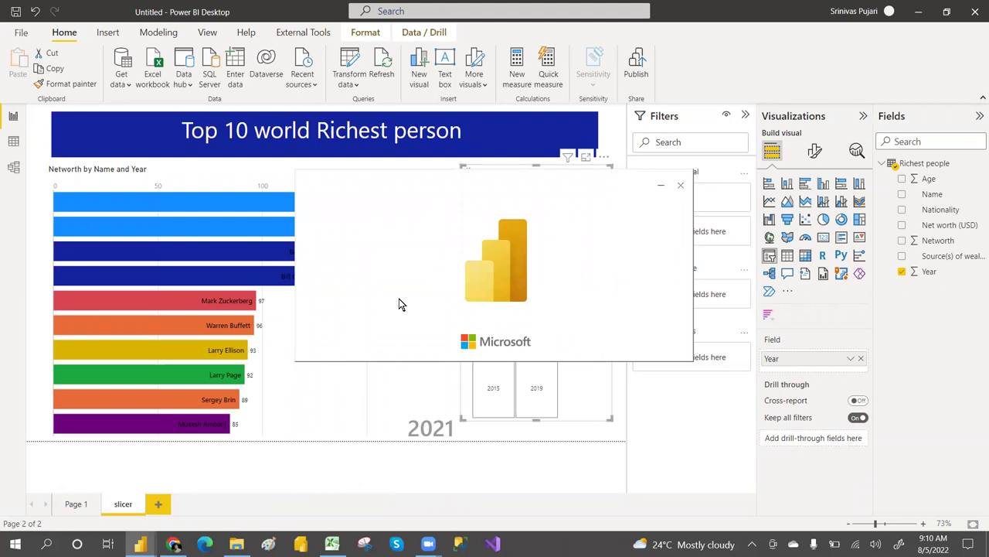
{"action": "left_click", "coordinate": [331, 543]}
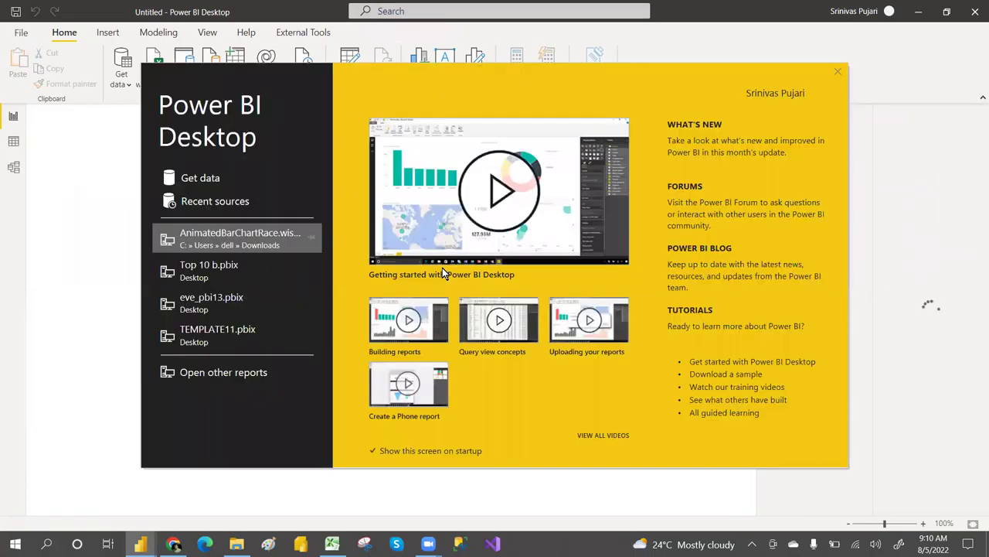
Paste the billionaires data into a new Enter data table named 'Richest people' and edit it in Power Query
{"action": "left_click", "coordinate": [838, 74]}
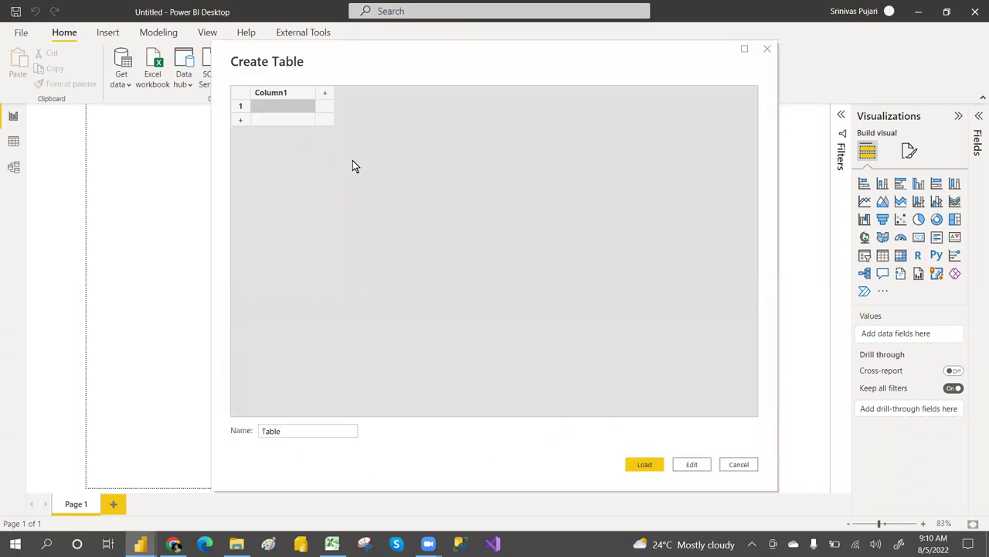
{"action": "left_click", "coordinate": [274, 95]}
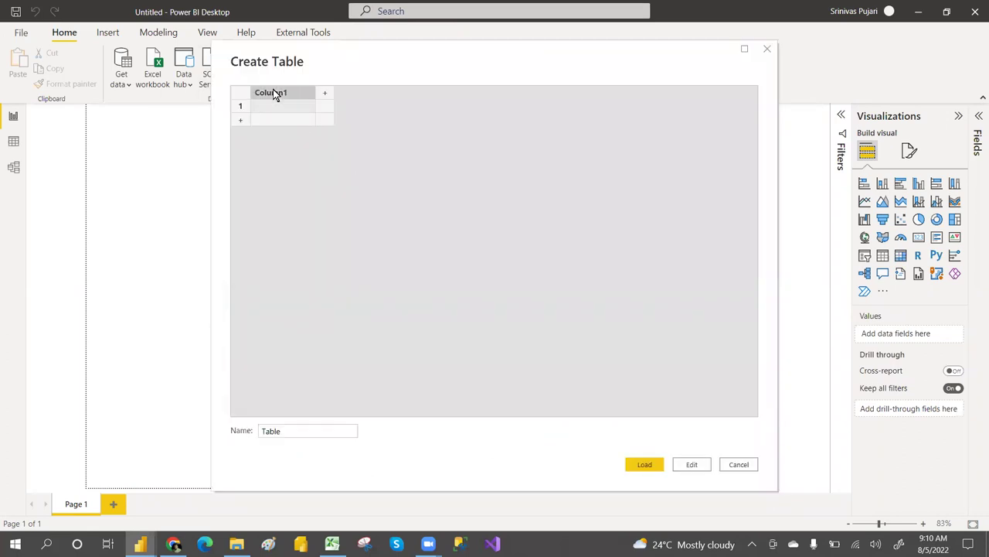
{"action": "key", "text": "ctrl+v"}
{"action": "left_click", "coordinate": [291, 431]}
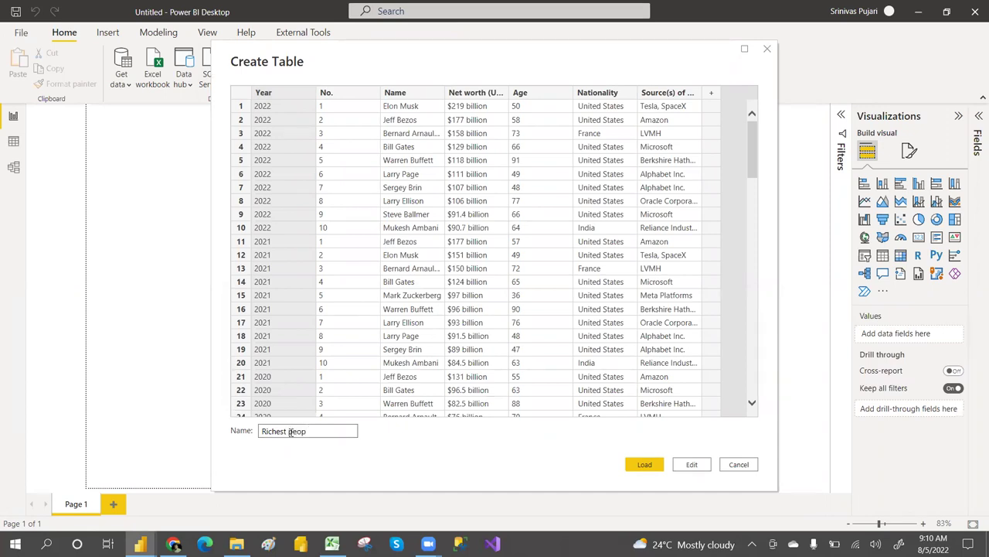
{"action": "left_click", "coordinate": [691, 464]}
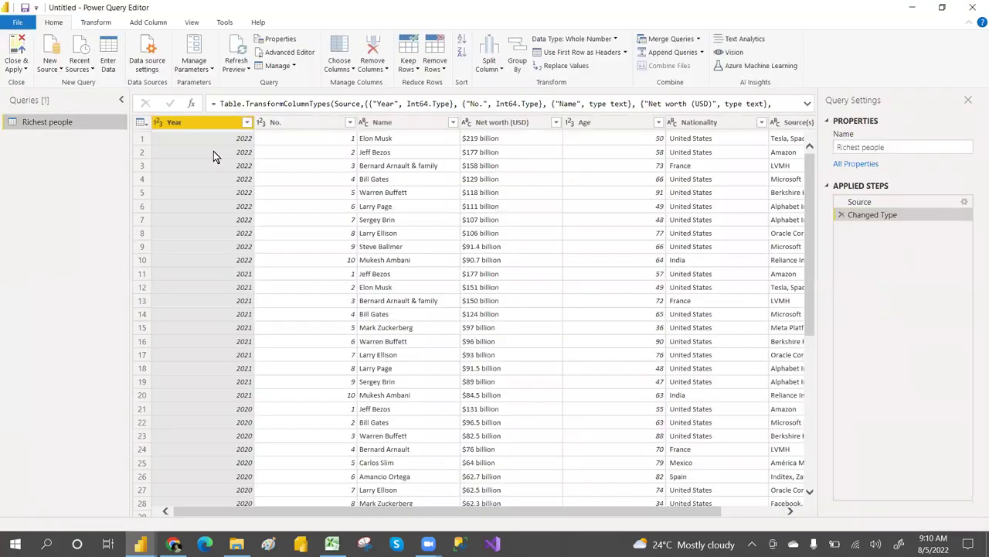
Select the Net worth (USD) column and bring up the Add Column options
{"action": "left_click", "coordinate": [499, 125]}
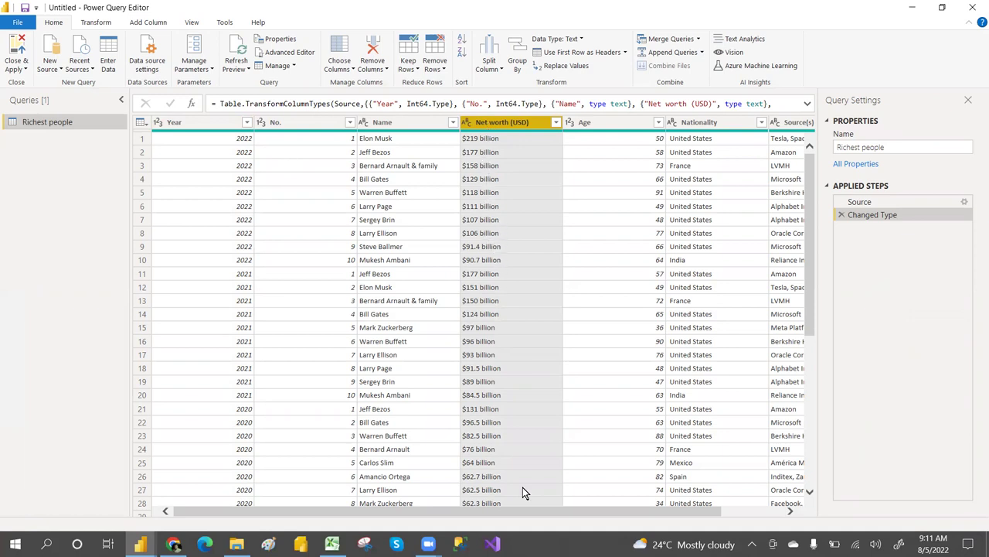
{"action": "left_click_drag", "start_coordinate": [578, 511], "coordinate": [642, 510]}
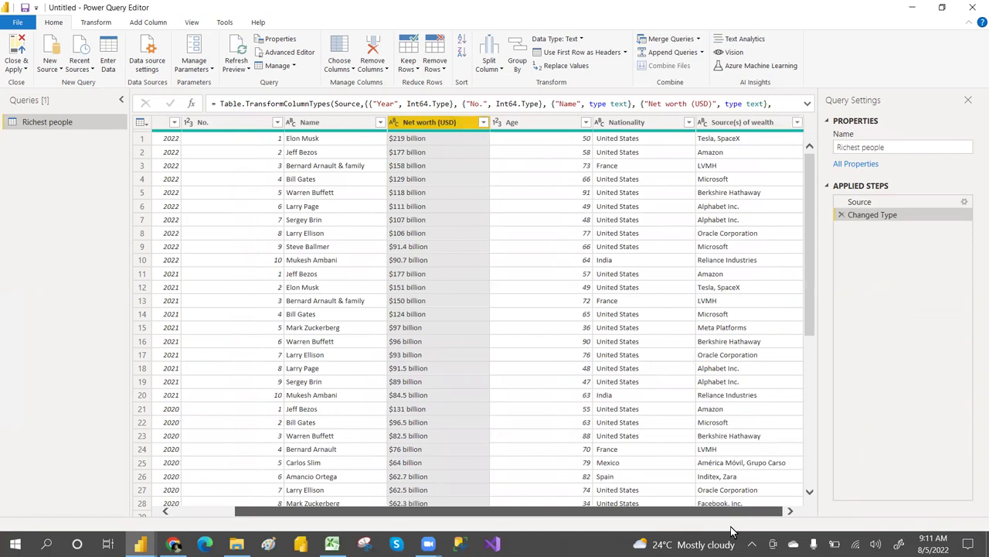
{"action": "left_click", "coordinate": [150, 23]}
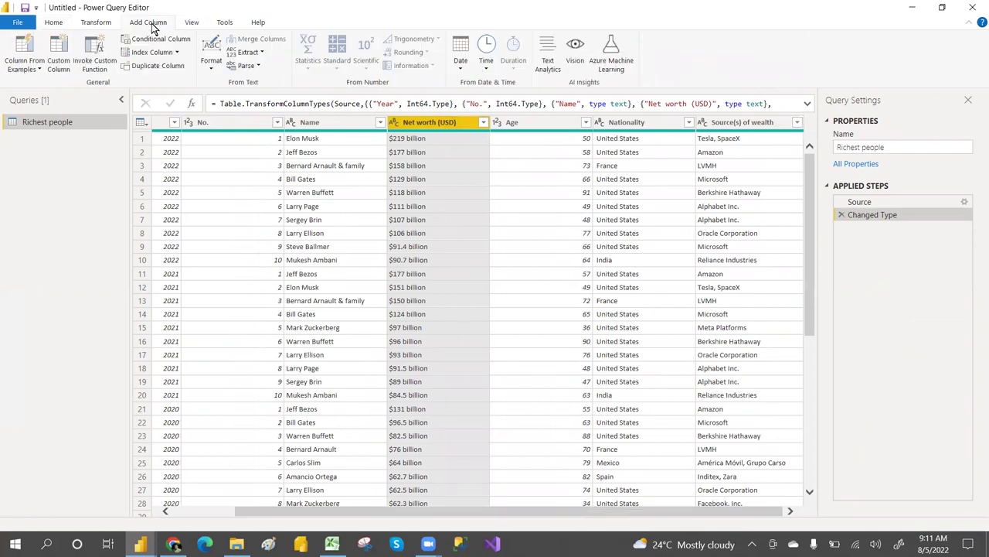
Build a Column From Examples on the selection, giving 219 as the first example value
{"action": "left_click", "coordinate": [35, 67]}
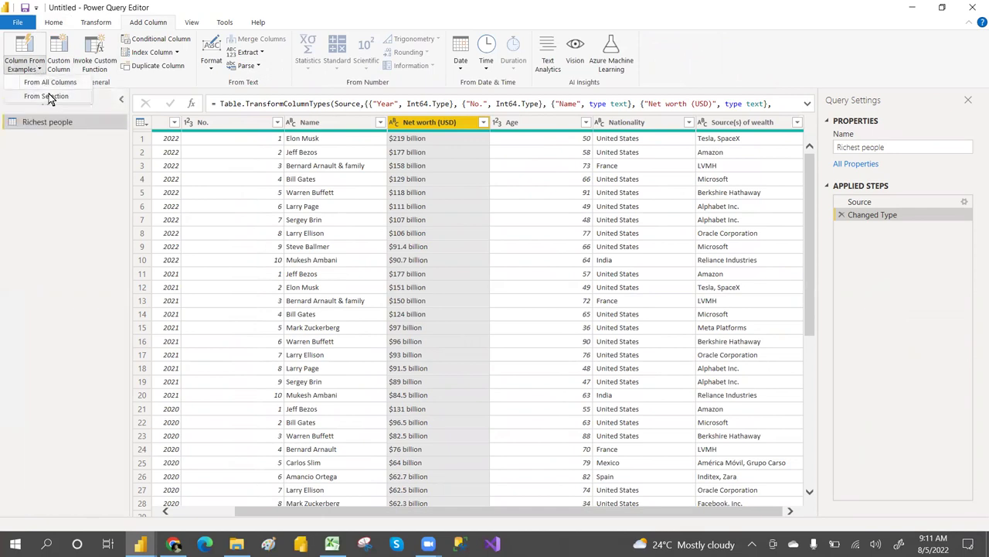
{"action": "left_click", "coordinate": [51, 97]}
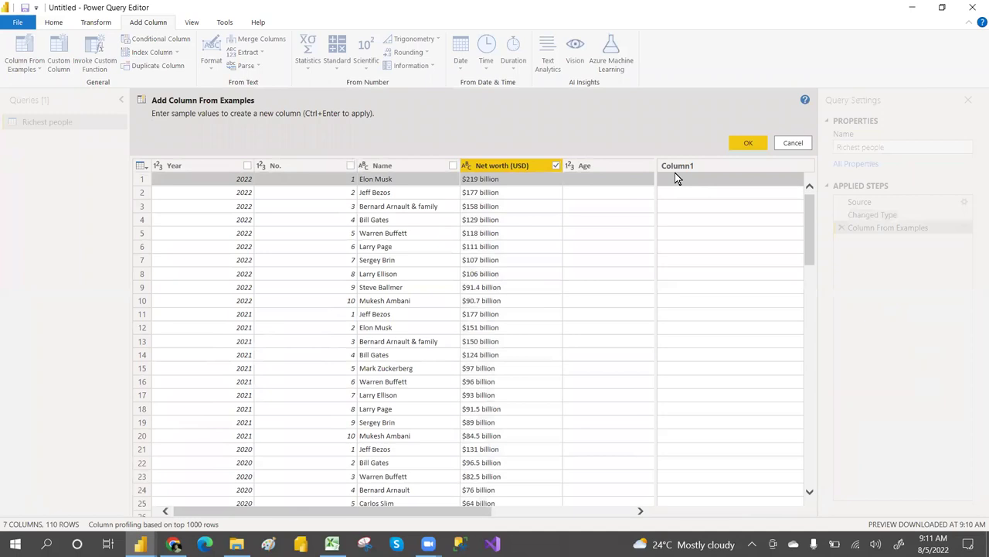
{"action": "double_click", "coordinate": [675, 178]}
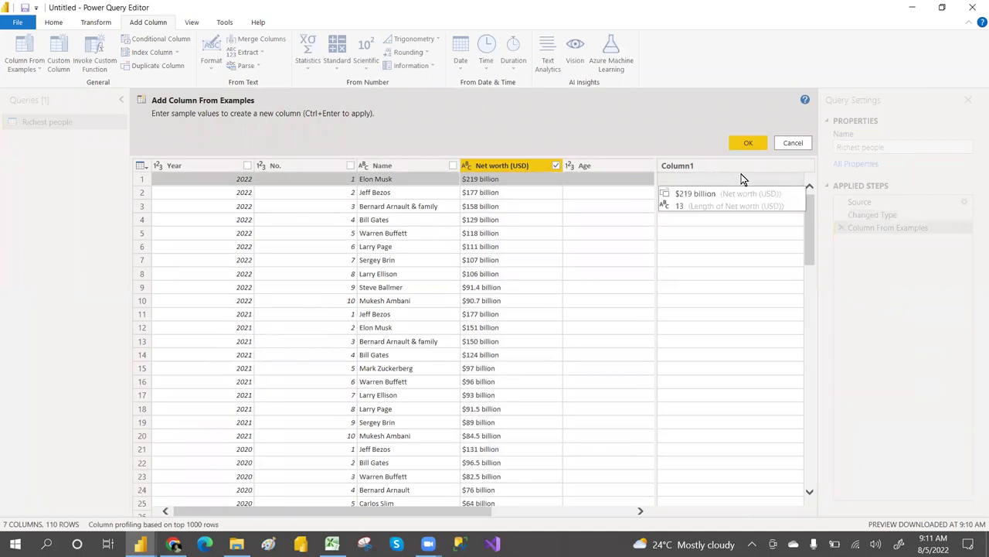
{"action": "type", "text": "219"}
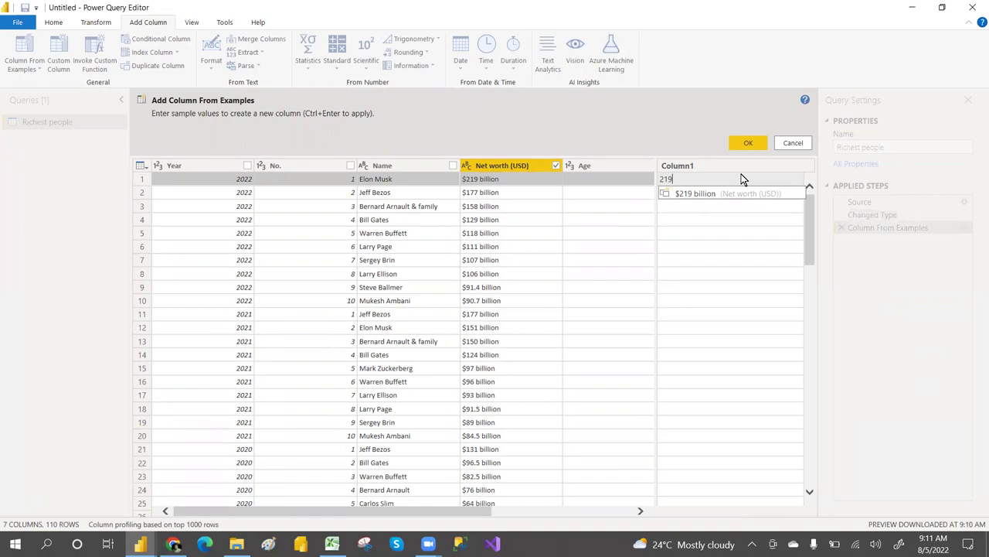
{"action": "key", "text": "Return"}
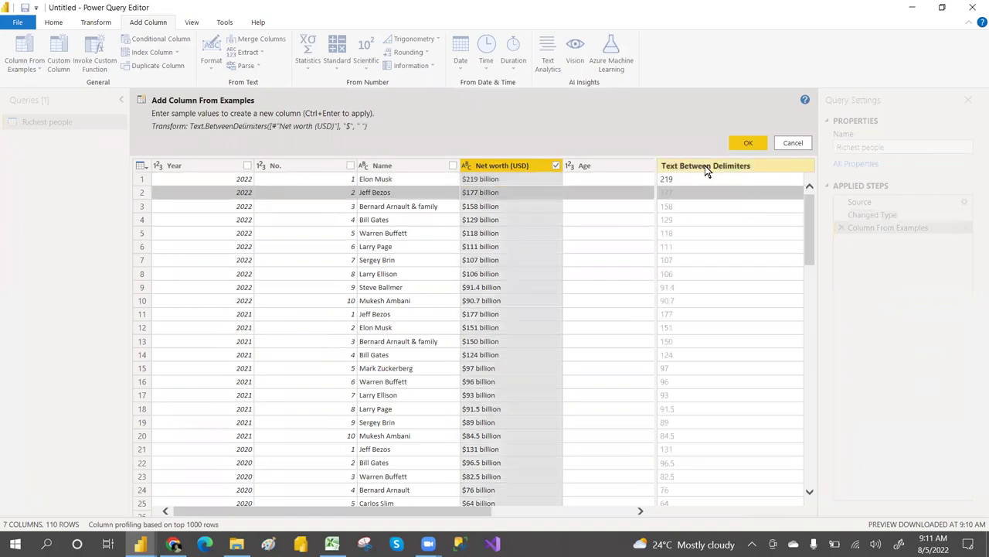
Name the new column 'Networth in Billions', add it to the query, and select it
{"action": "double_click", "coordinate": [708, 170]}
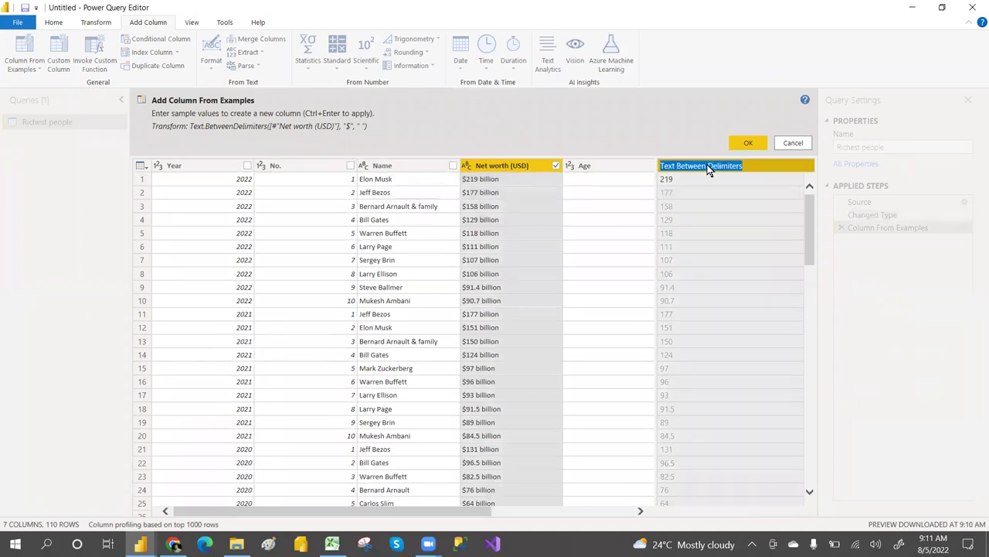
{"action": "key", "text": "BackSpace"}
{"action": "type", "text": "Networth"}
{"action": "key", "text": "Return"}
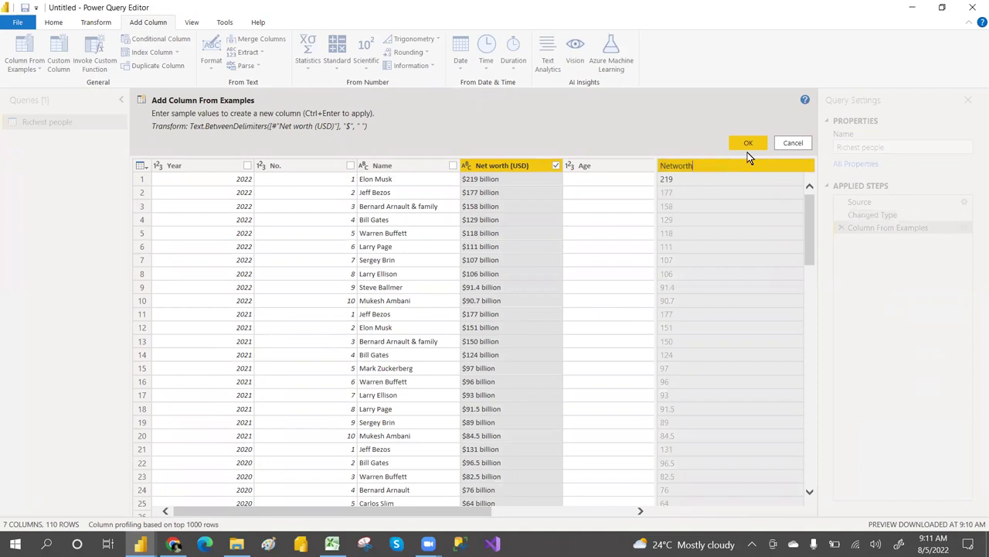
{"action": "type", "text": "in Billions"}
{"action": "left_click", "coordinate": [750, 143]}
{"action": "left_click", "coordinate": [698, 122]}
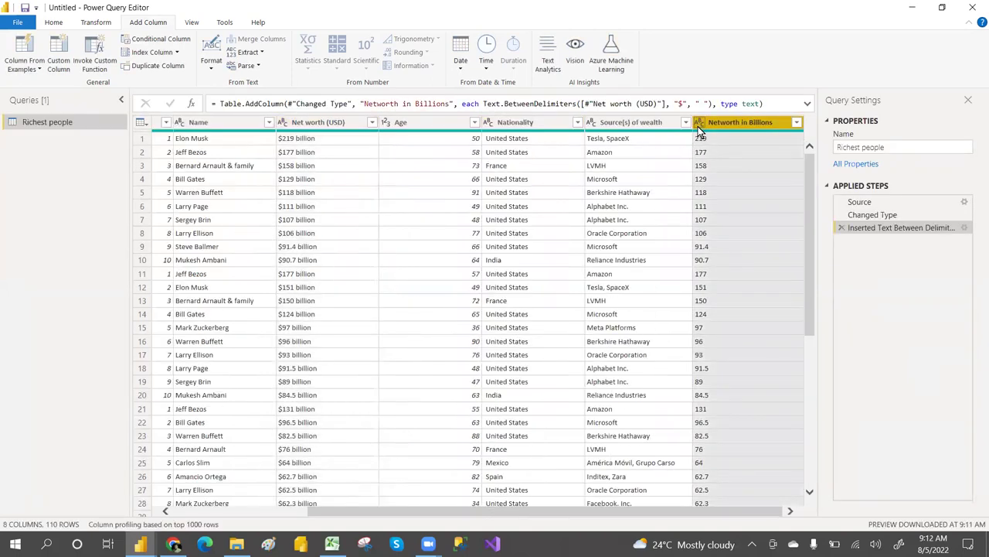
Change Networth in Billions to Decimal Number and check its values for errors
{"action": "left_click", "coordinate": [698, 126]}
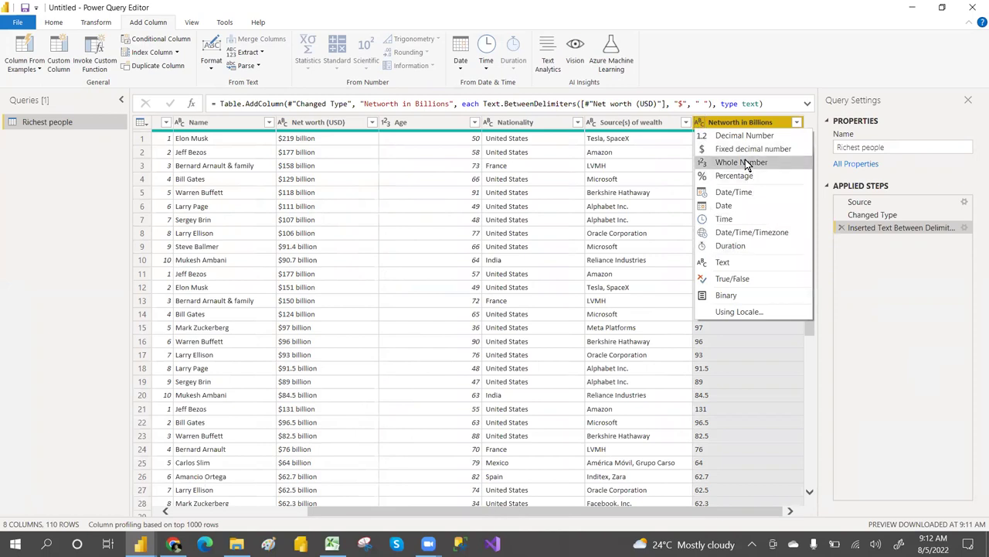
{"action": "left_click", "coordinate": [750, 136]}
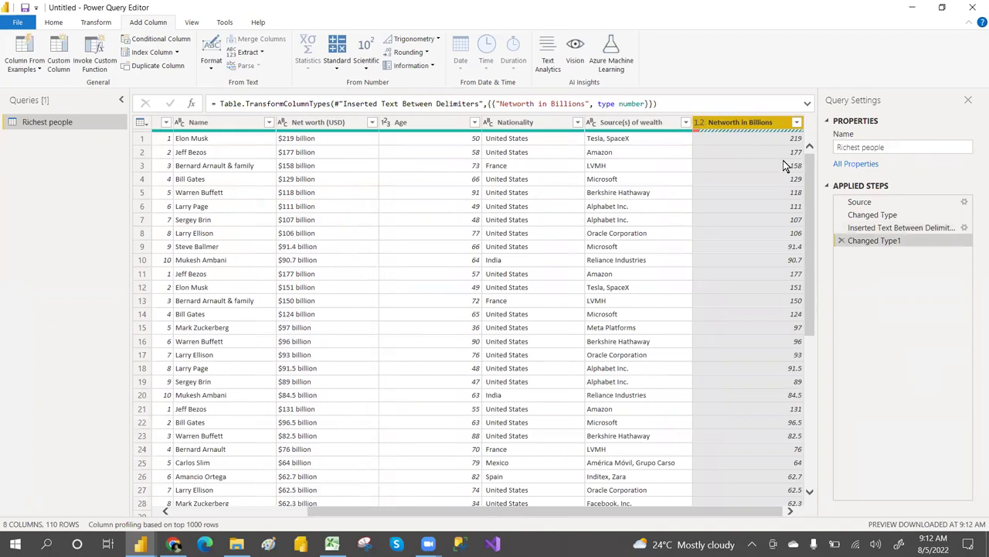
{"action": "left_click_drag", "start_coordinate": [810, 185], "coordinate": [805, 380]}
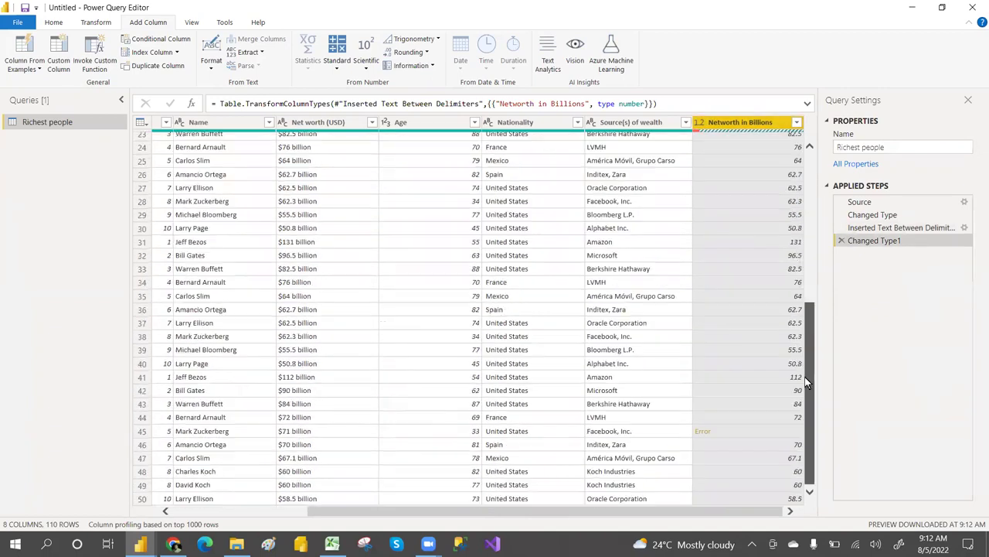
{"action": "left_click_drag", "start_coordinate": [811, 446], "coordinate": [811, 454]}
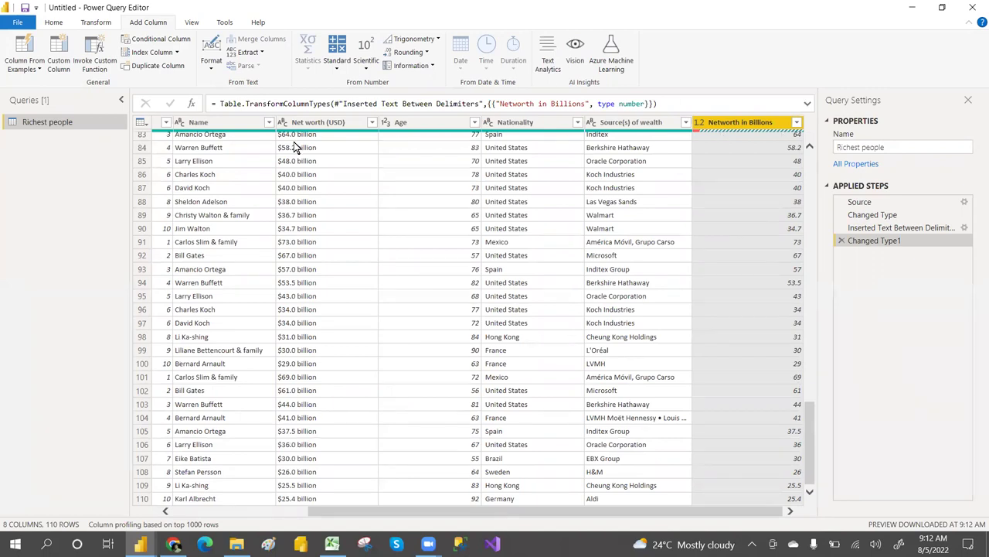
{"action": "left_click", "coordinate": [797, 123]}
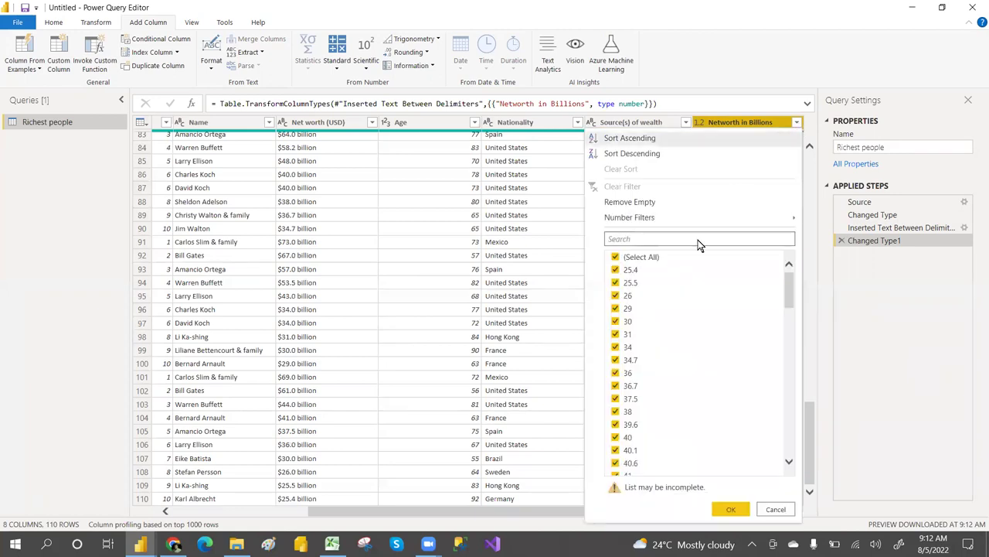
{"action": "left_click_drag", "start_coordinate": [789, 292], "coordinate": [780, 480]}
{"action": "left_click", "coordinate": [770, 511]}
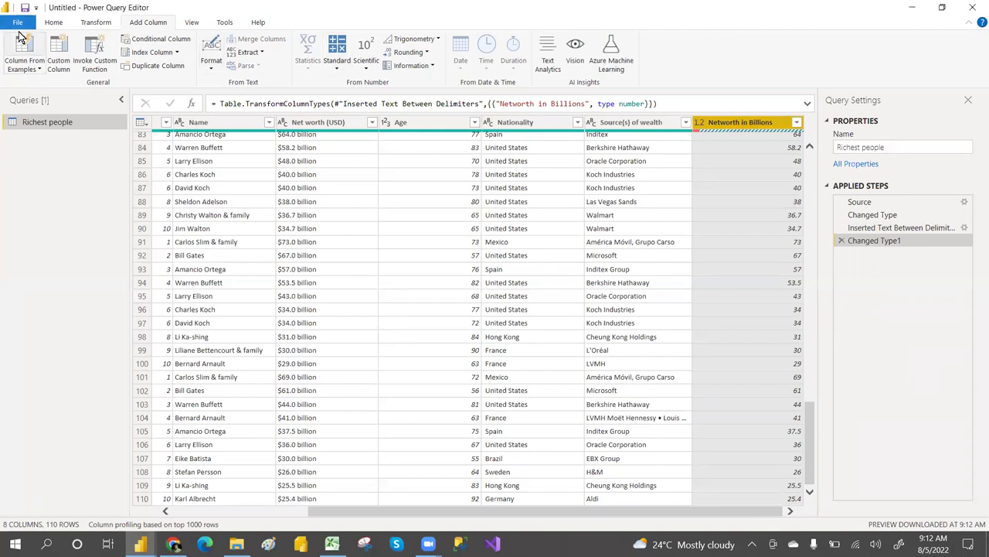
Remove the rows containing errors, leaving 109 rows
{"action": "left_click", "coordinate": [53, 22]}
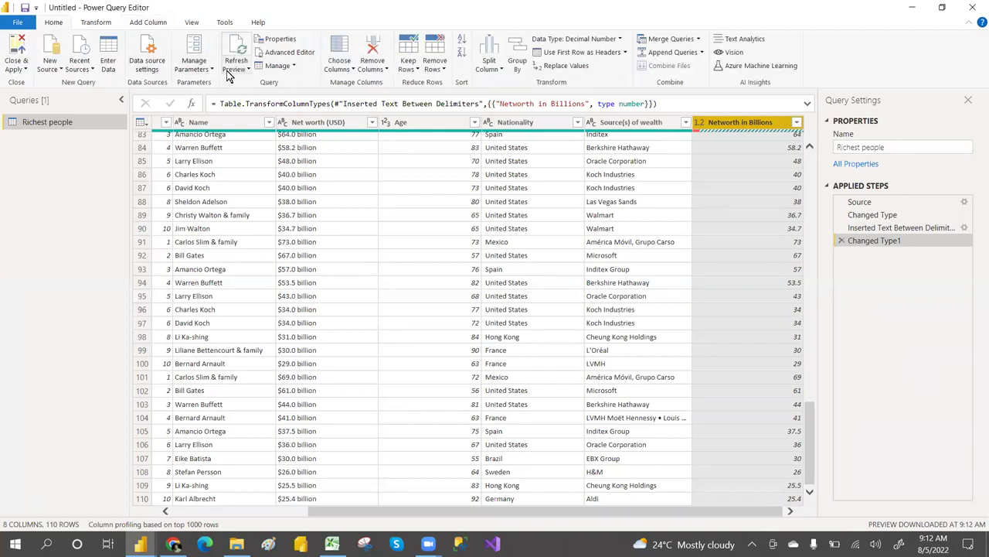
{"action": "left_click", "coordinate": [442, 74]}
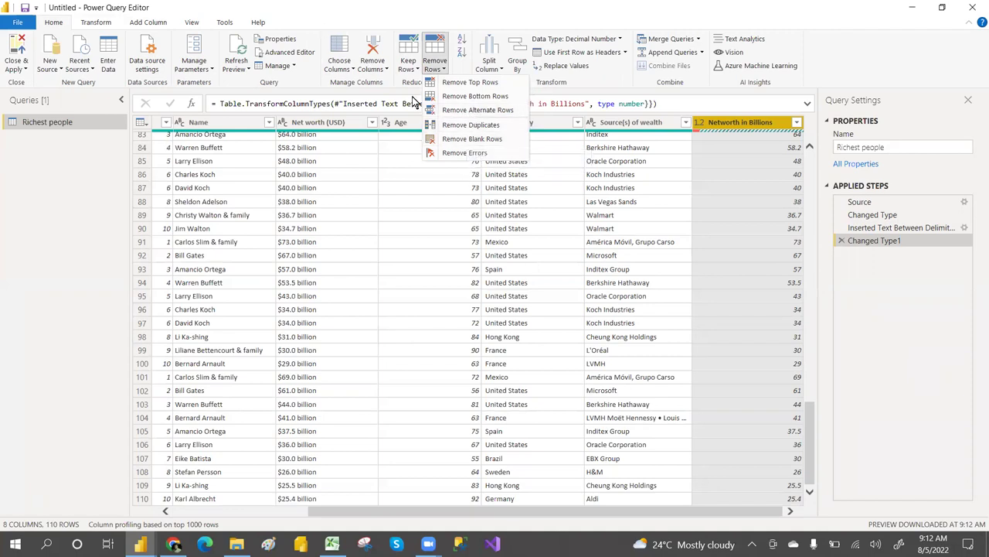
{"action": "left_click", "coordinate": [464, 151]}
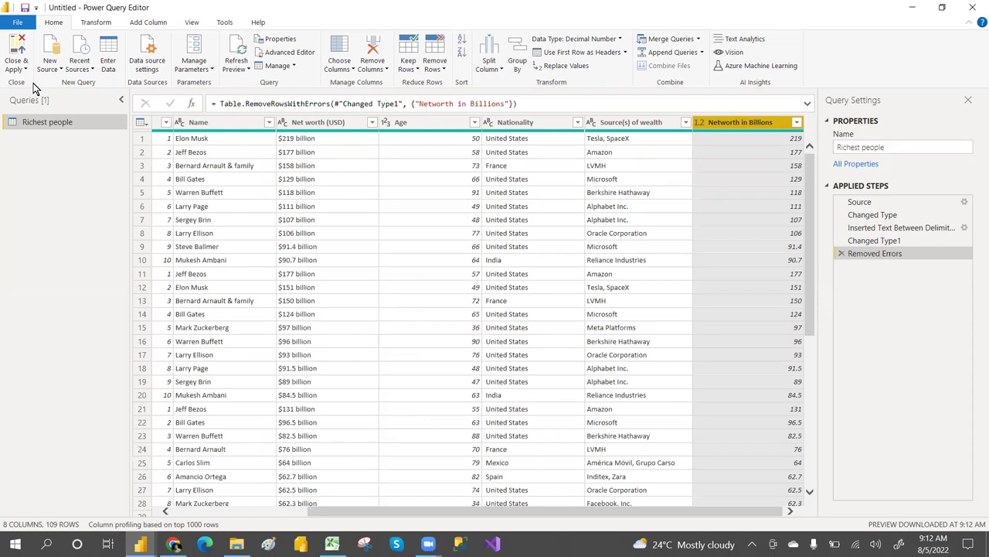
Close & Apply the query so the 109 Richest people rows load into the report
{"action": "left_click", "coordinate": [18, 70]}
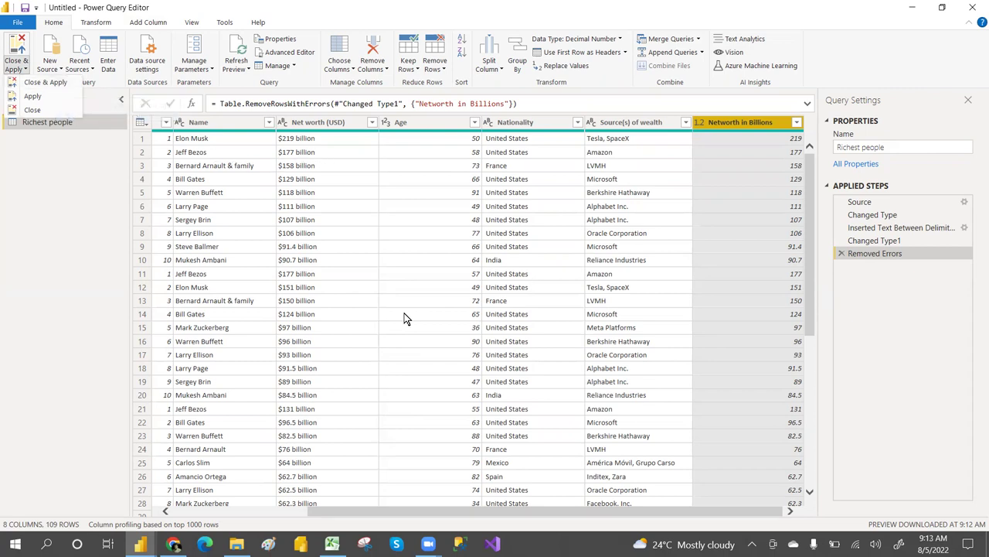
{"action": "left_click", "coordinate": [302, 518]}
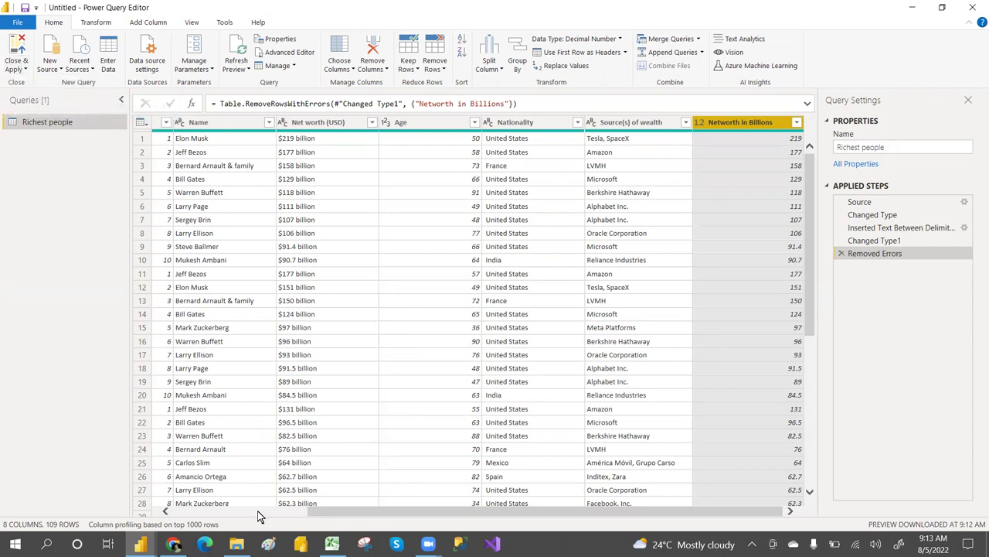
{"action": "left_click_drag", "start_coordinate": [314, 511], "coordinate": [203, 514]}
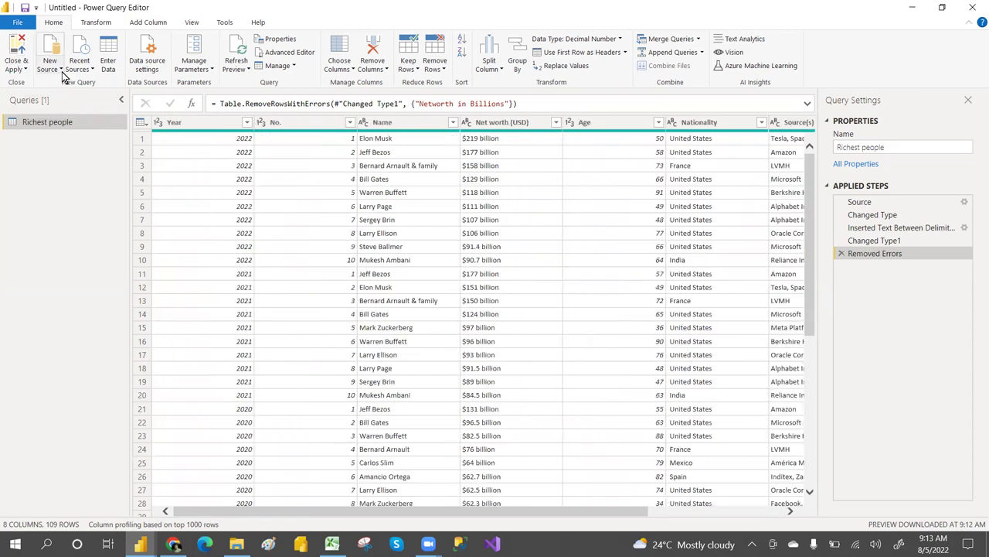
{"action": "left_click", "coordinate": [16, 68]}
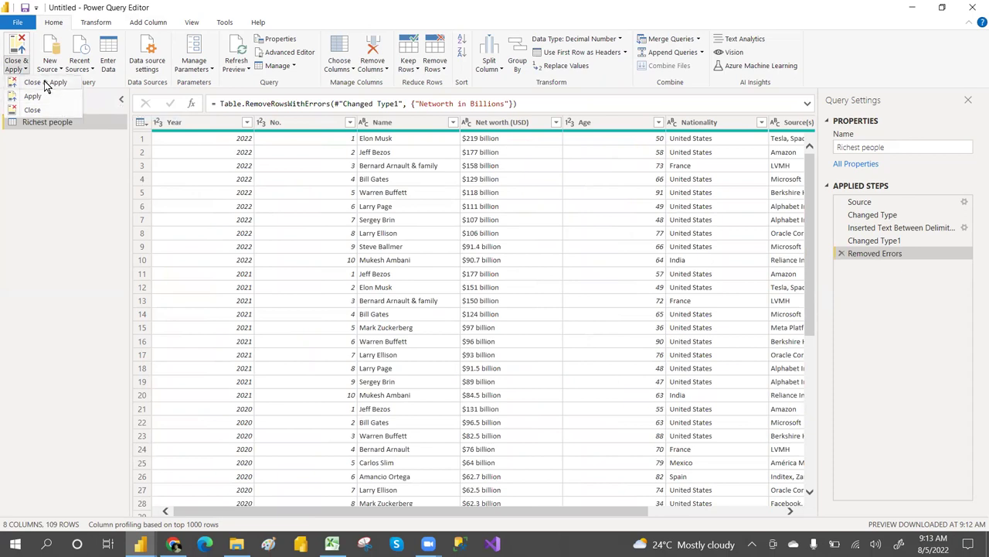
{"action": "left_click", "coordinate": [45, 85]}
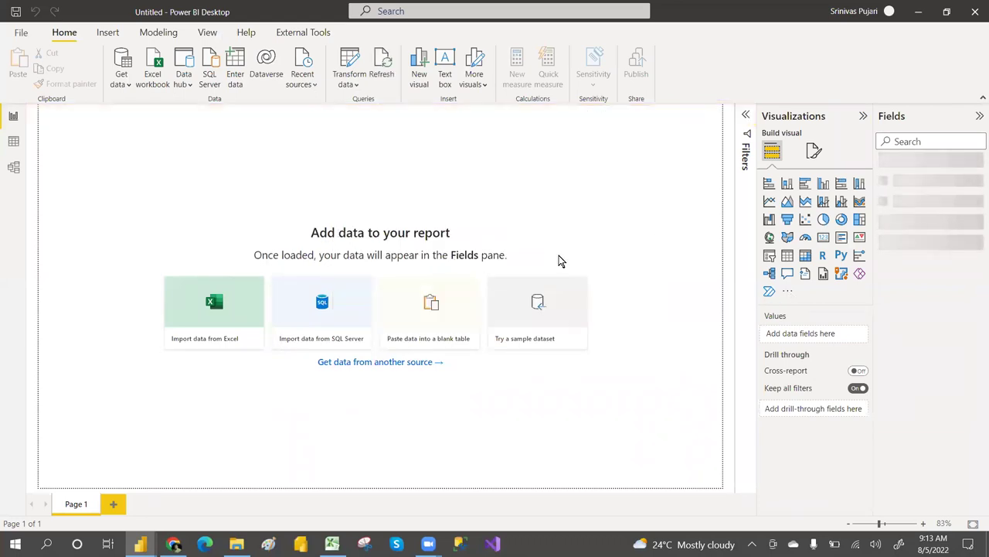
Import the Animated Bar Chart Race custom visual from AppSource after searching 'anim'
{"action": "left_click", "coordinate": [788, 291]}
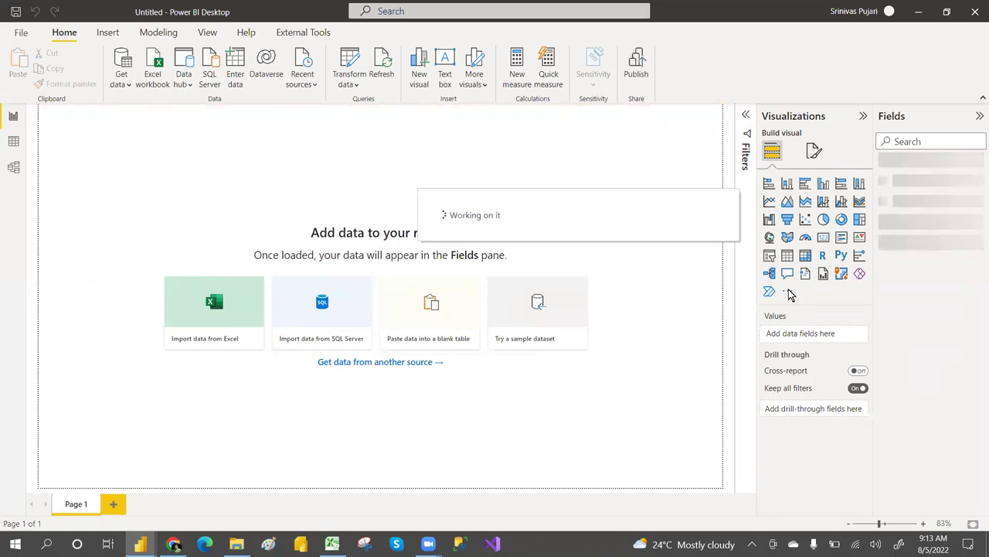
{"action": "left_click", "coordinate": [788, 291]}
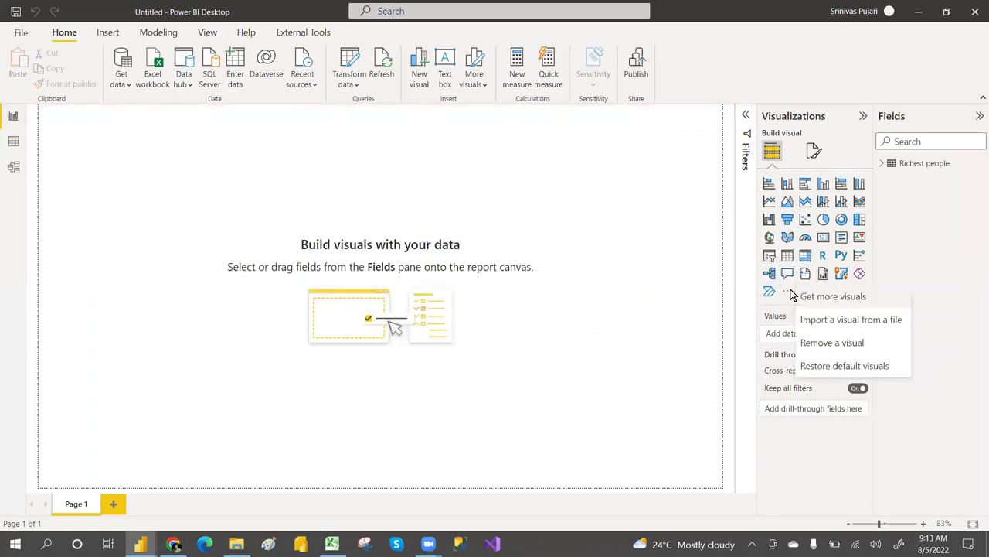
{"action": "left_click", "coordinate": [852, 299]}
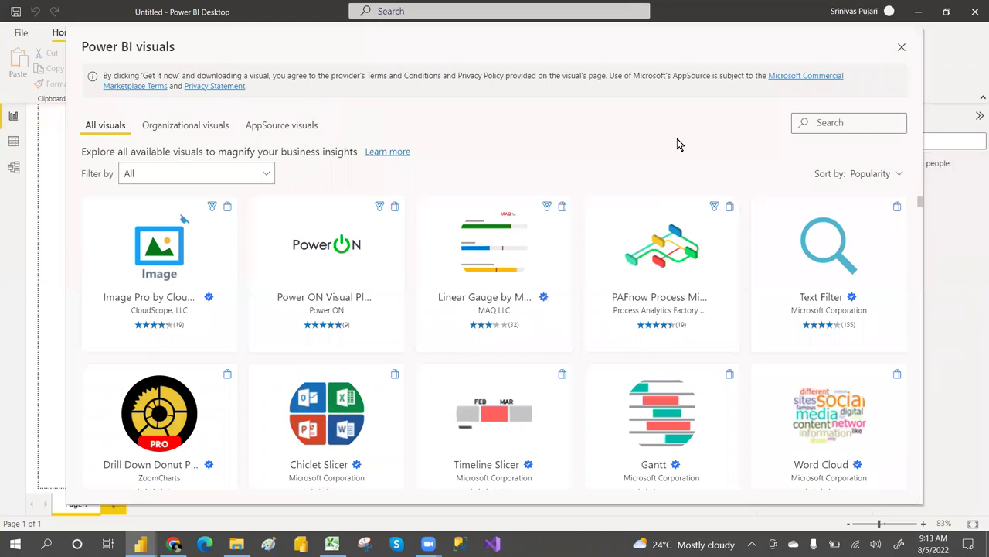
{"action": "type", "text": "anim"}
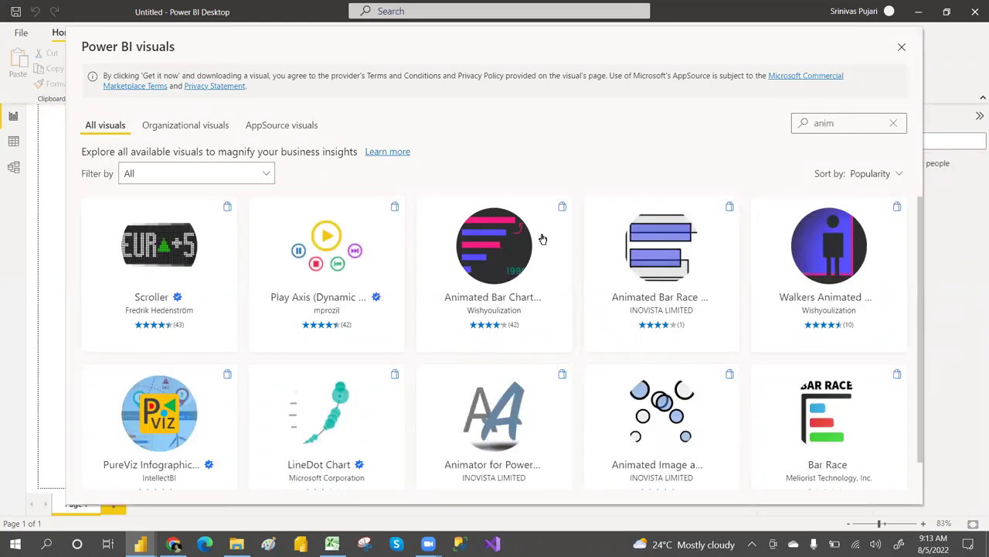
{"action": "left_click", "coordinate": [490, 251]}
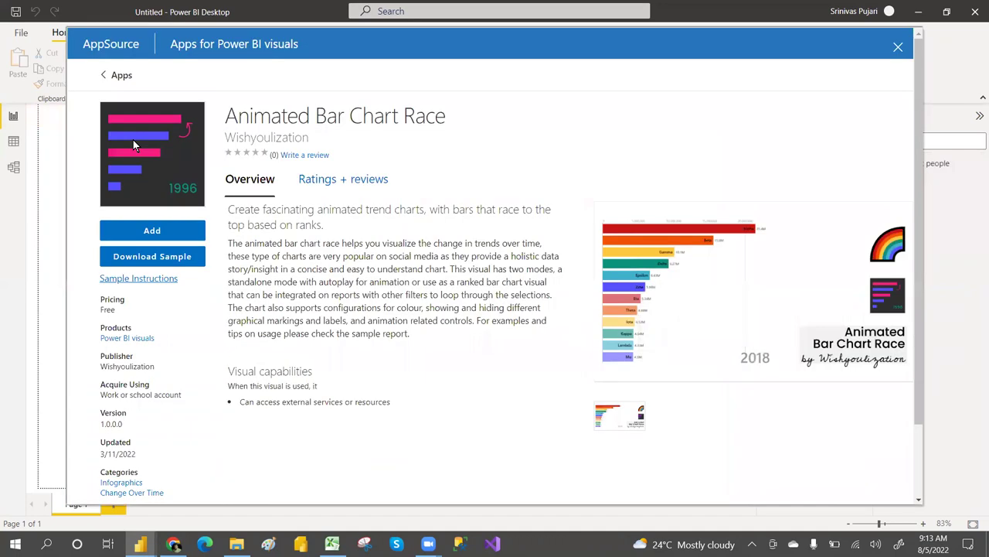
{"action": "left_click", "coordinate": [161, 231]}
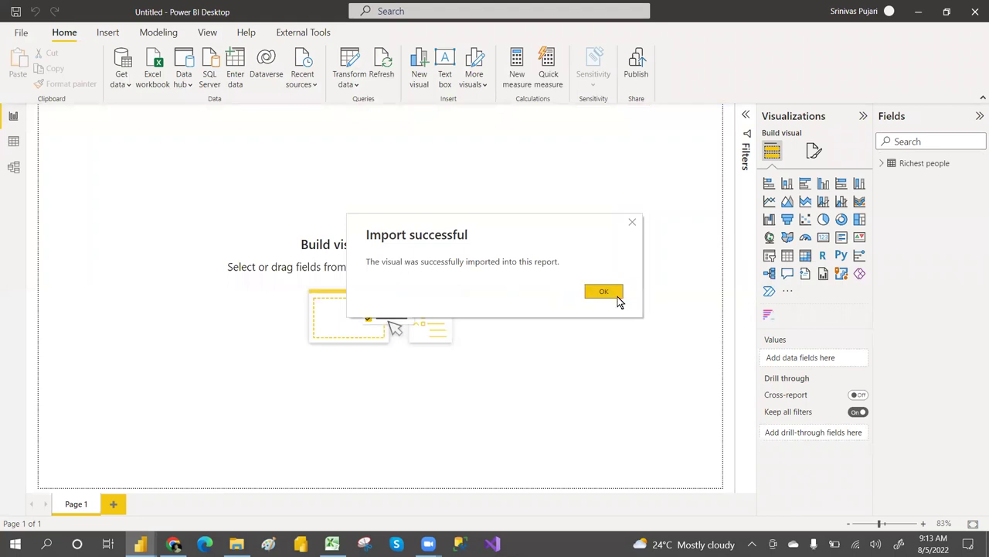
{"action": "left_click", "coordinate": [616, 297]}
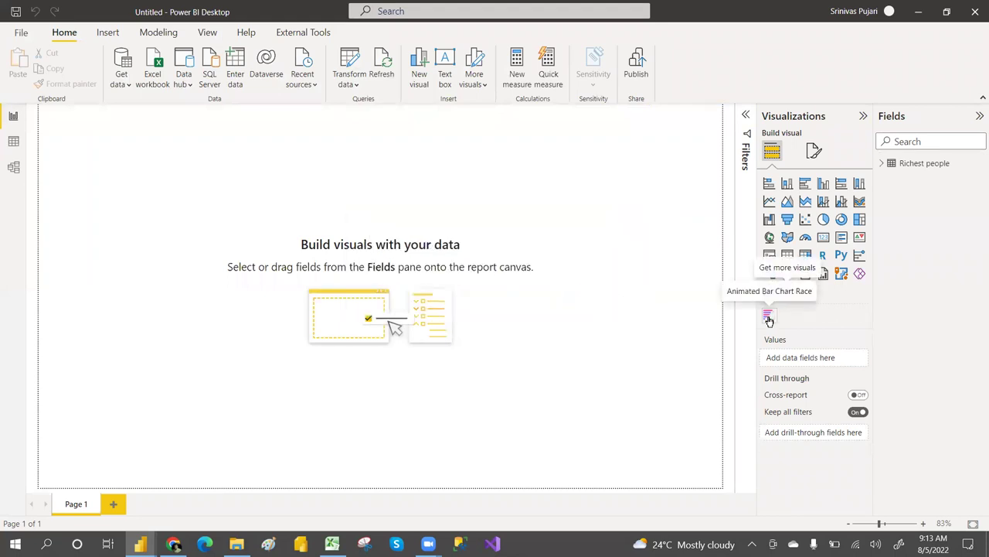
Place an empty Animated Bar Chart Race on Page 1, enlarge and reposition it, and expand the Richest people table
{"action": "left_click", "coordinate": [770, 317]}
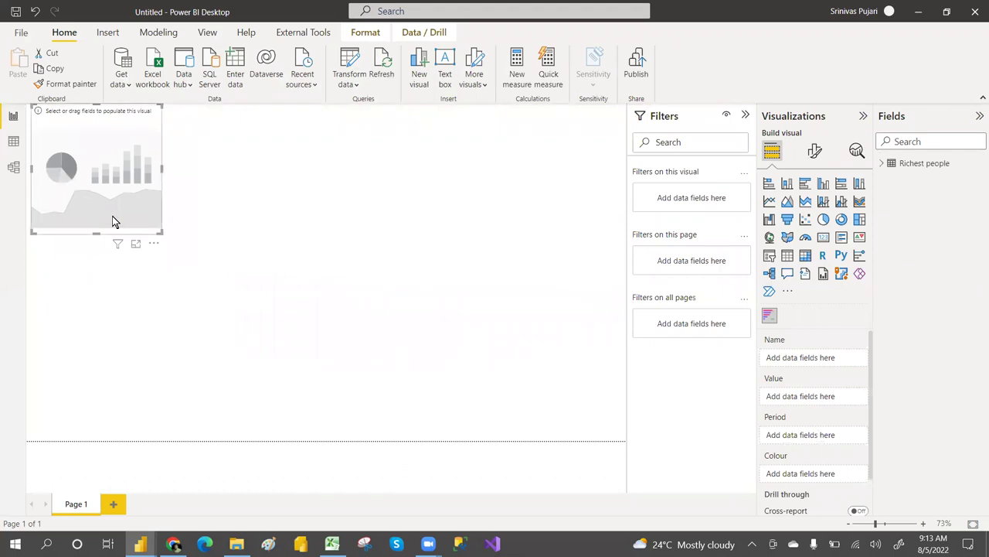
{"action": "left_click_drag", "start_coordinate": [160, 232], "coordinate": [265, 306]}
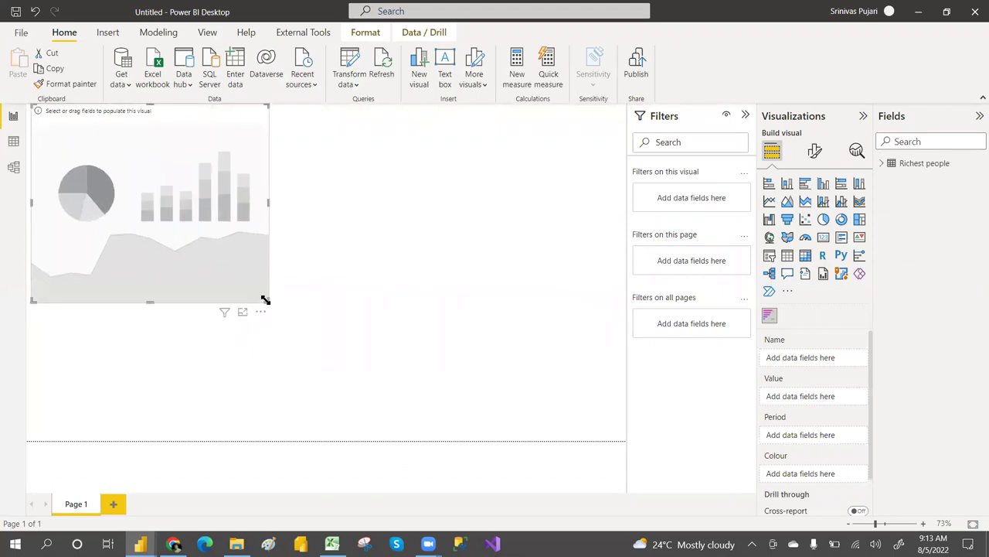
{"action": "left_click_drag", "start_coordinate": [265, 300], "coordinate": [459, 393]}
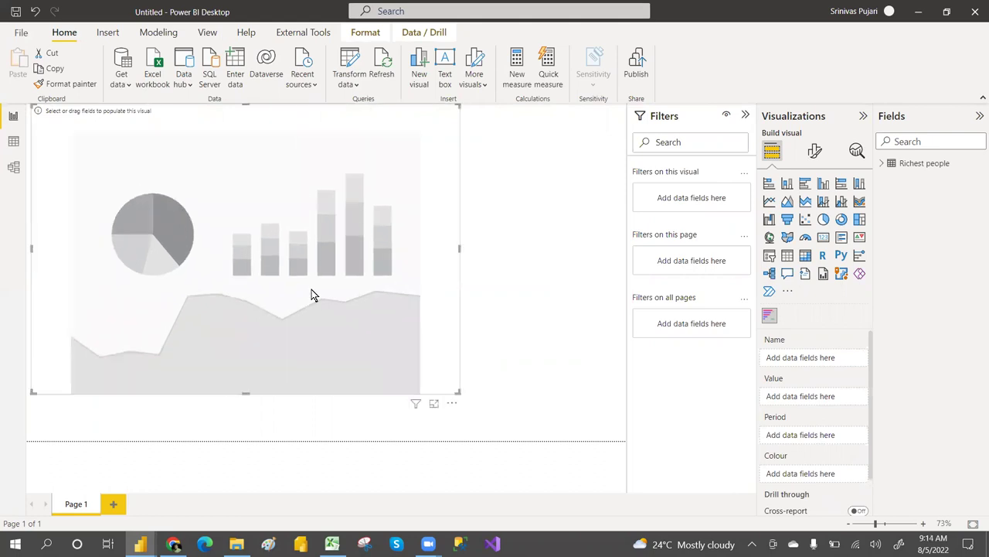
{"action": "left_click_drag", "start_coordinate": [256, 260], "coordinate": [336, 300]}
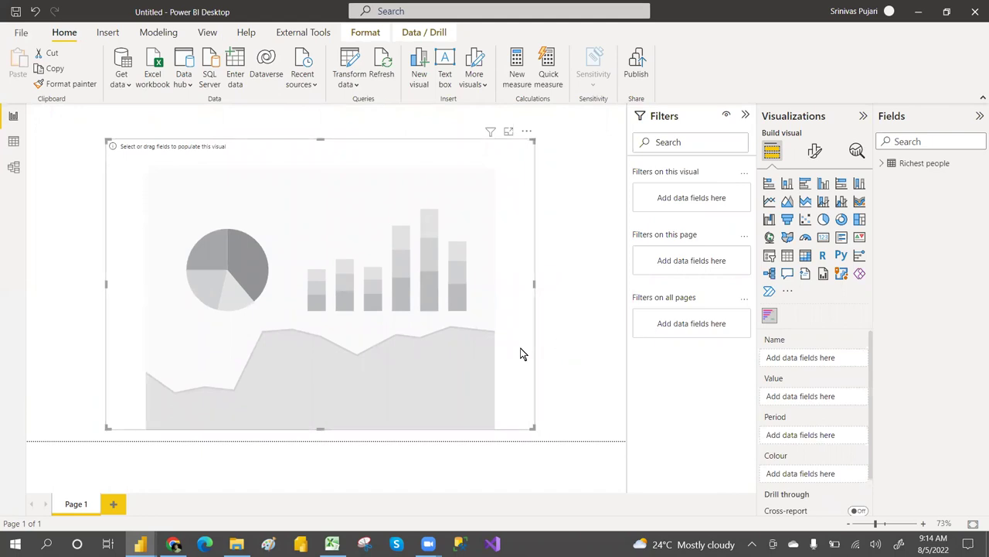
{"action": "left_click_drag", "start_coordinate": [106, 140], "coordinate": [72, 170]}
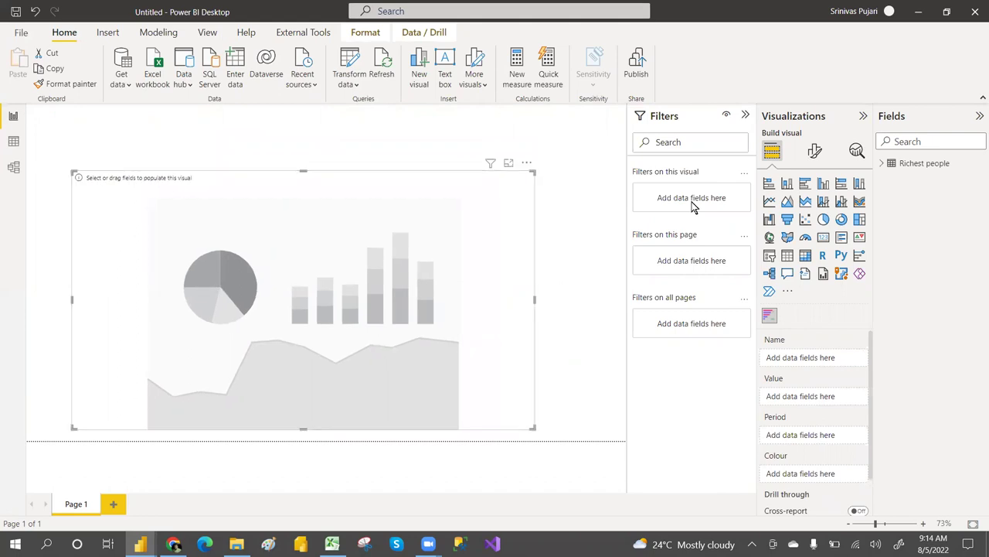
{"action": "left_click", "coordinate": [881, 165]}
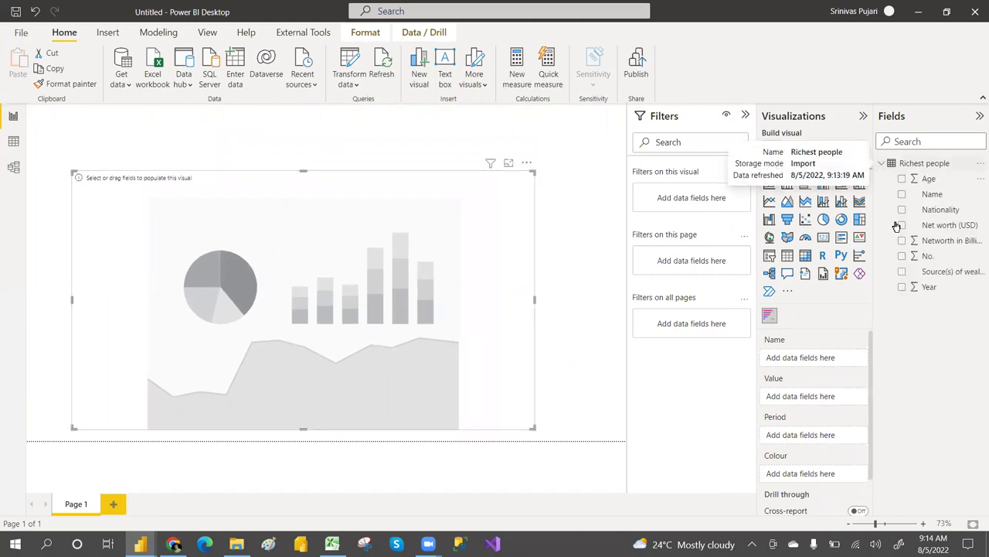
Use Name as labels, Networth in Billions as values, unsummarized Year as period, and enlarge the chart
{"action": "left_click_drag", "start_coordinate": [923, 213], "coordinate": [798, 360]}
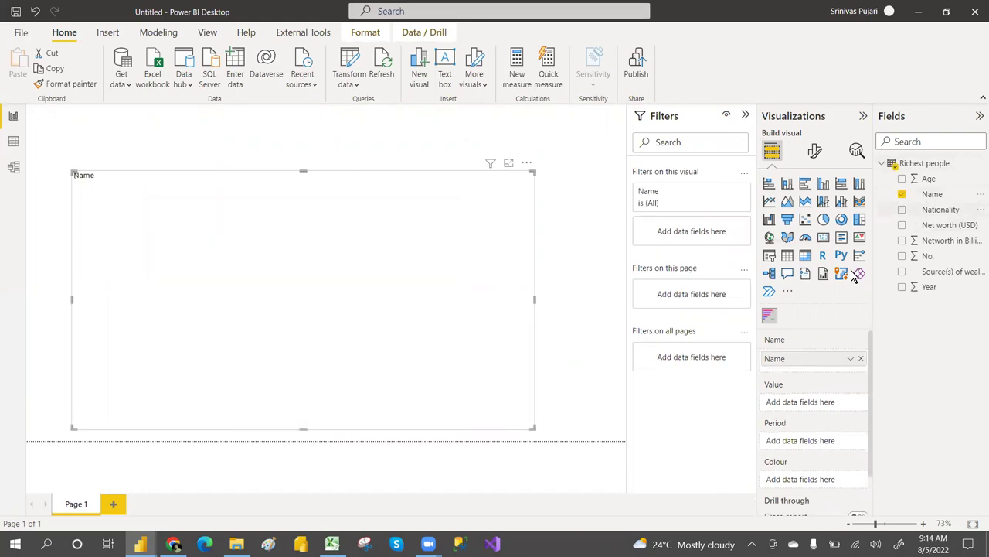
{"action": "left_click_drag", "start_coordinate": [951, 241], "coordinate": [855, 405]}
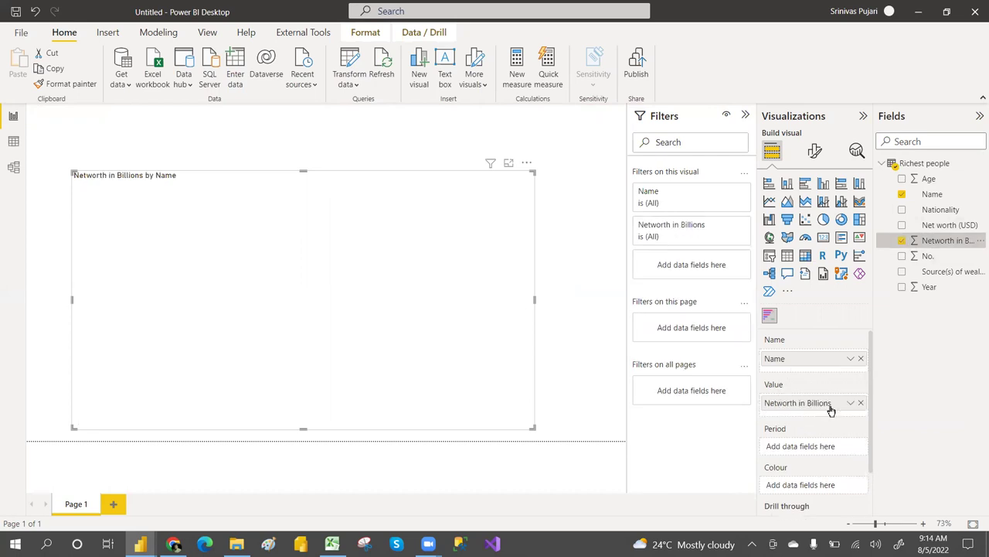
{"action": "left_click_drag", "start_coordinate": [930, 287], "coordinate": [817, 449]}
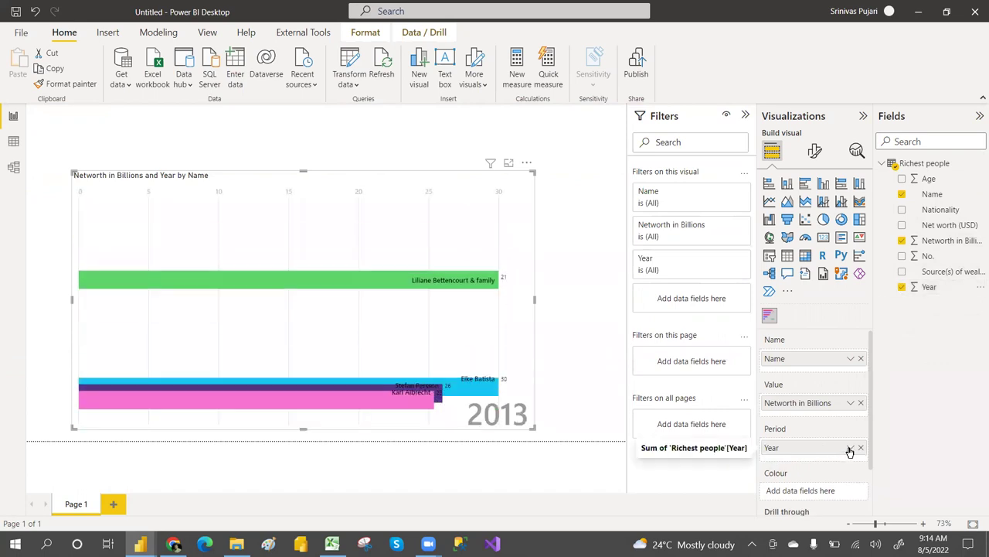
{"action": "left_click", "coordinate": [850, 448]}
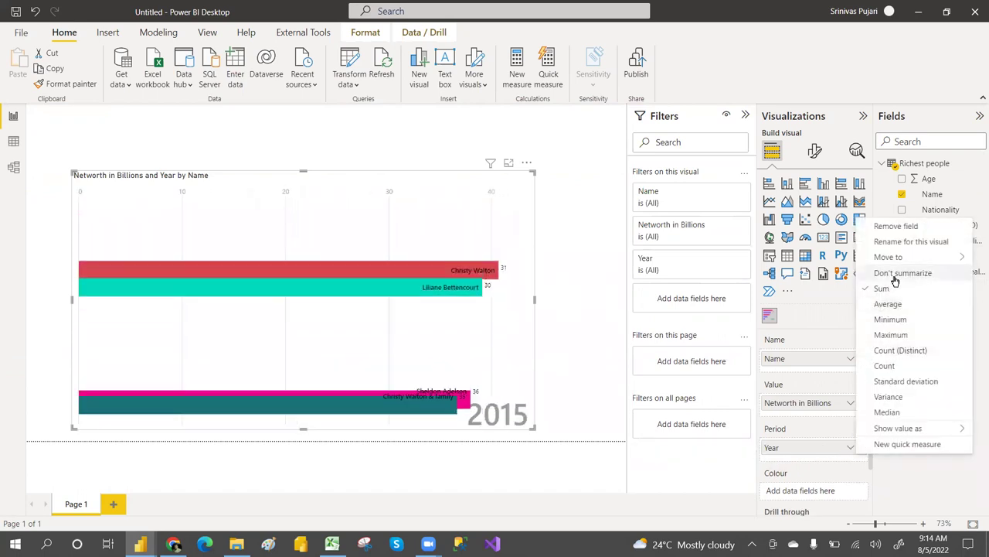
{"action": "left_click", "coordinate": [893, 273]}
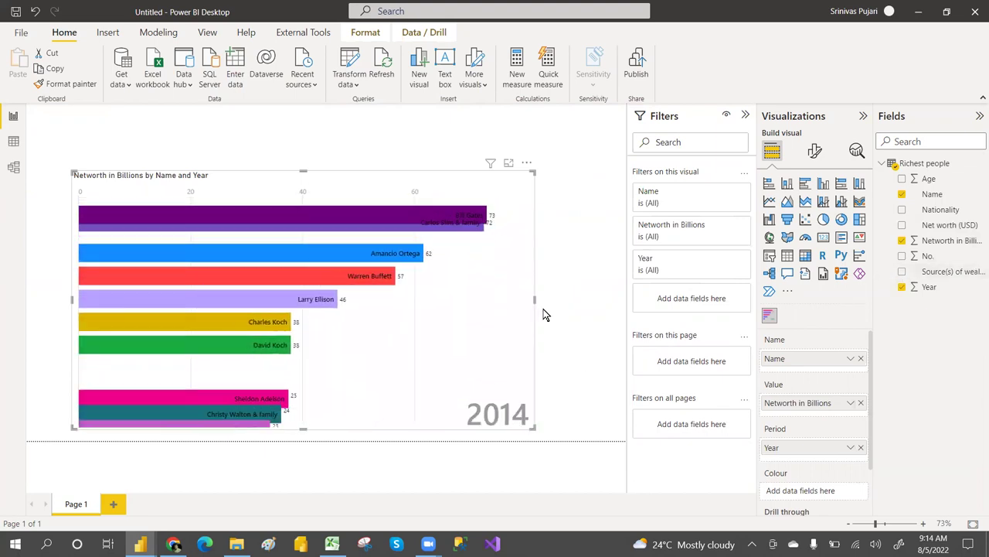
{"action": "left_click_drag", "start_coordinate": [69, 169], "coordinate": [54, 140]}
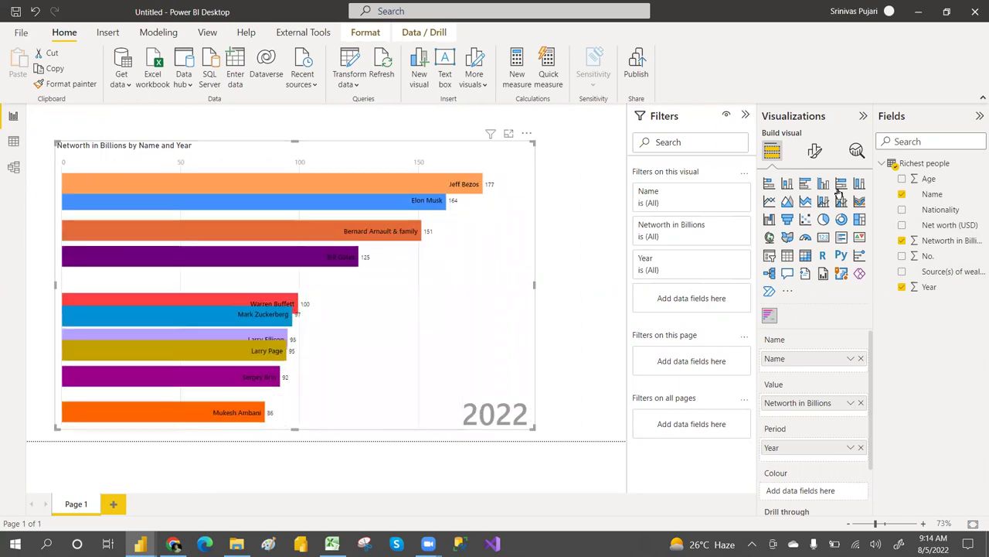
Set the Wishyoulization Settings duration to 1500 and shrink the chart slightly from its top
{"action": "left_click", "coordinate": [815, 152]}
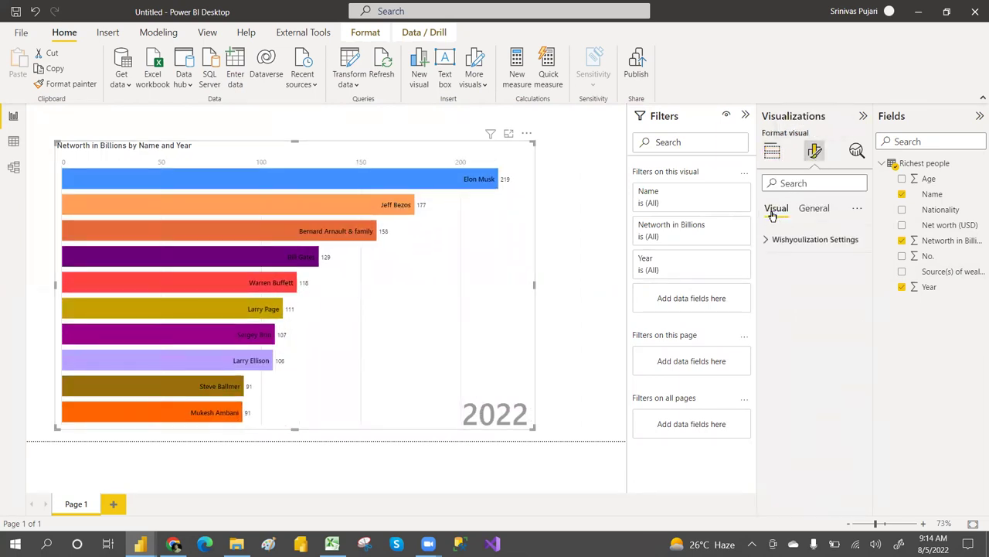
{"action": "left_click", "coordinate": [771, 239]}
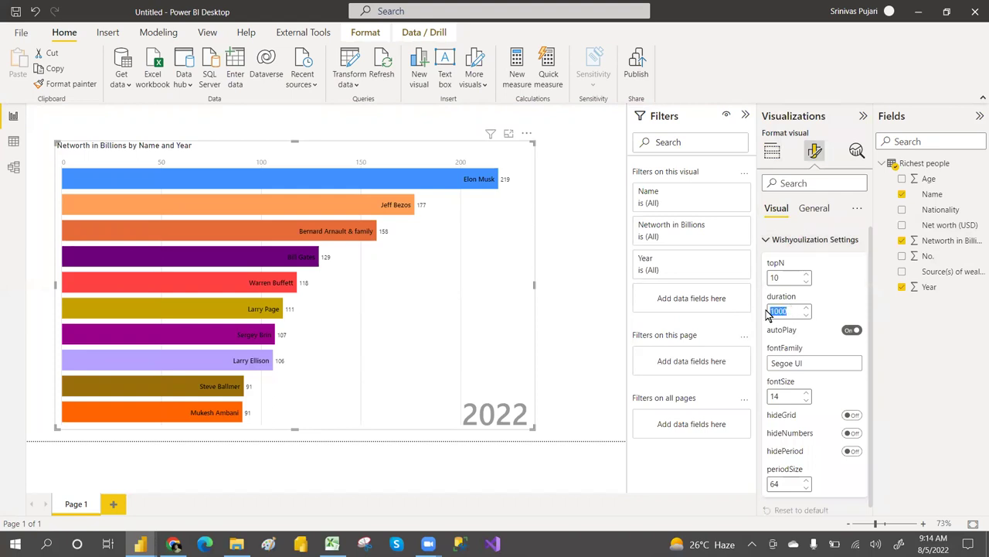
{"action": "type", "text": "500"}
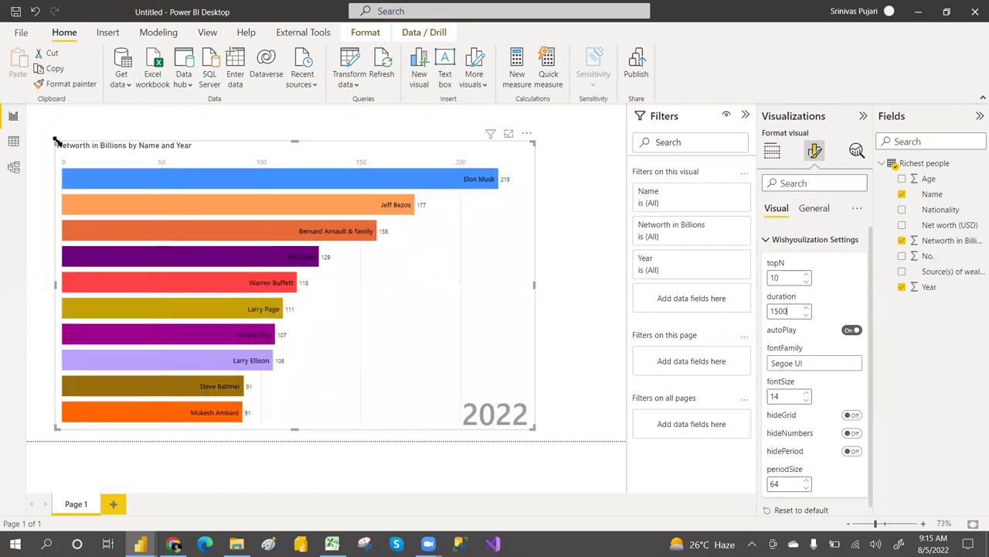
{"action": "left_click_drag", "start_coordinate": [56, 143], "coordinate": [51, 155]}
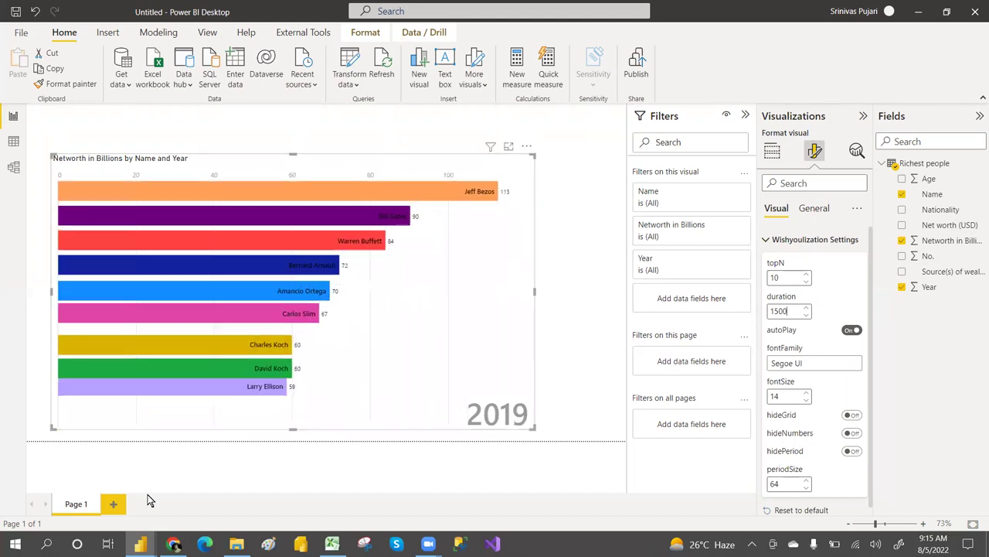
Duplicate Page 1 and narrow the bar race chart from its right side on the copy
{"action": "right_click", "coordinate": [75, 508]}
{"action": "left_click", "coordinate": [116, 536]}
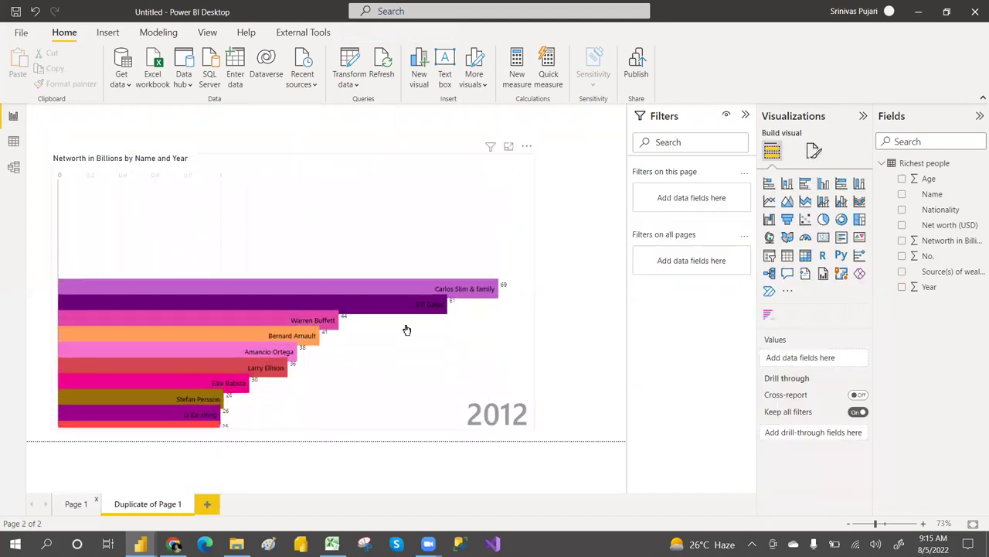
{"action": "left_click", "coordinate": [533, 154]}
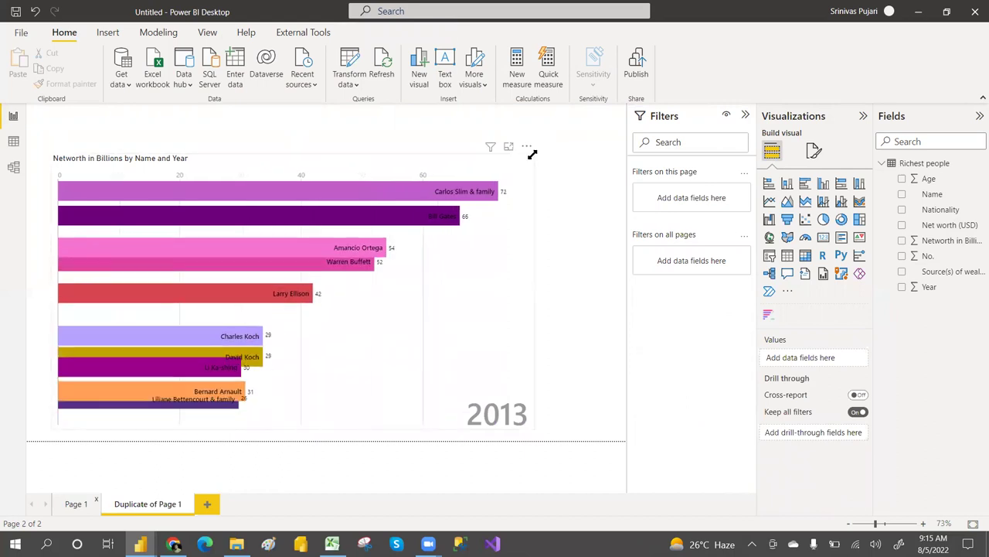
{"action": "left_click", "coordinate": [537, 152]}
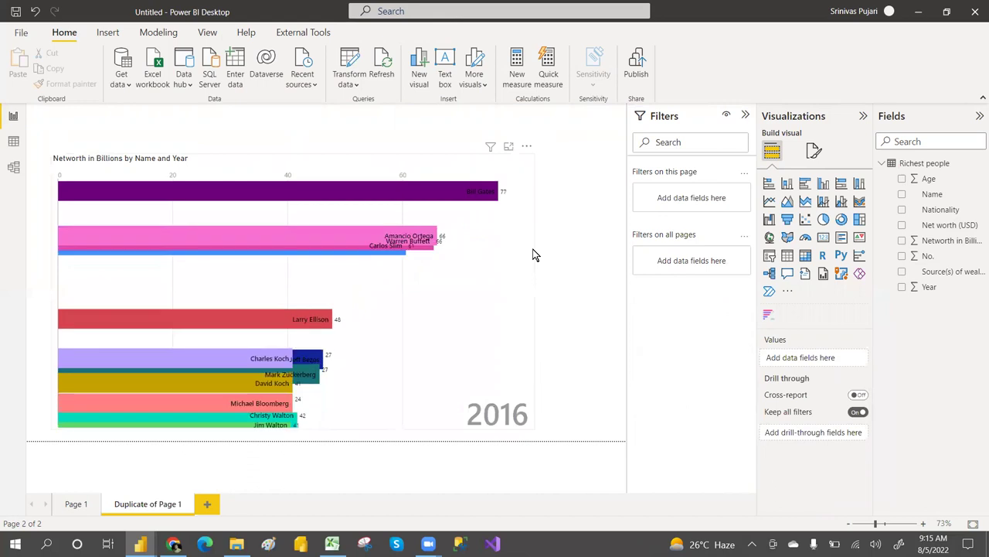
{"action": "left_click", "coordinate": [532, 289]}
{"action": "left_click_drag", "start_coordinate": [534, 290], "coordinate": [435, 308]}
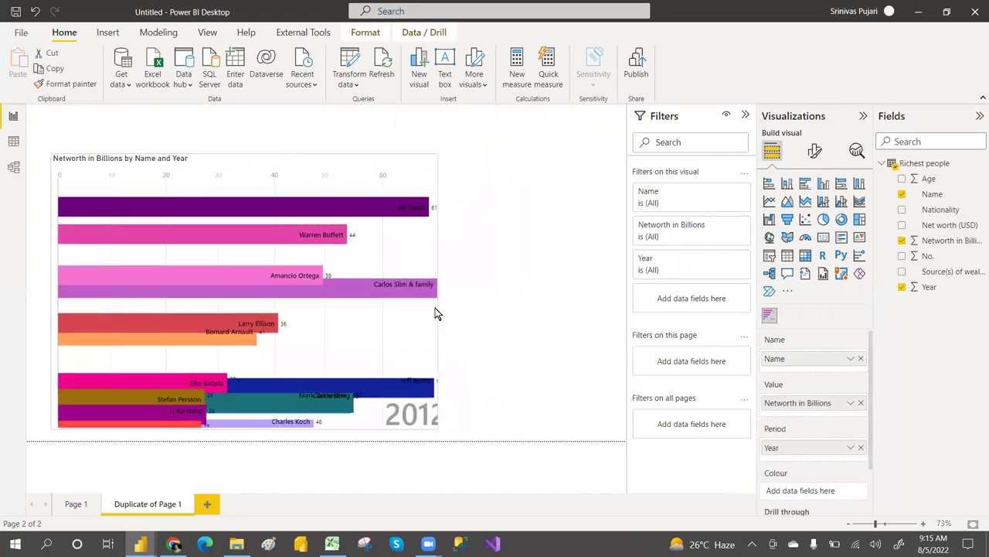
{"action": "left_click", "coordinate": [501, 309]}
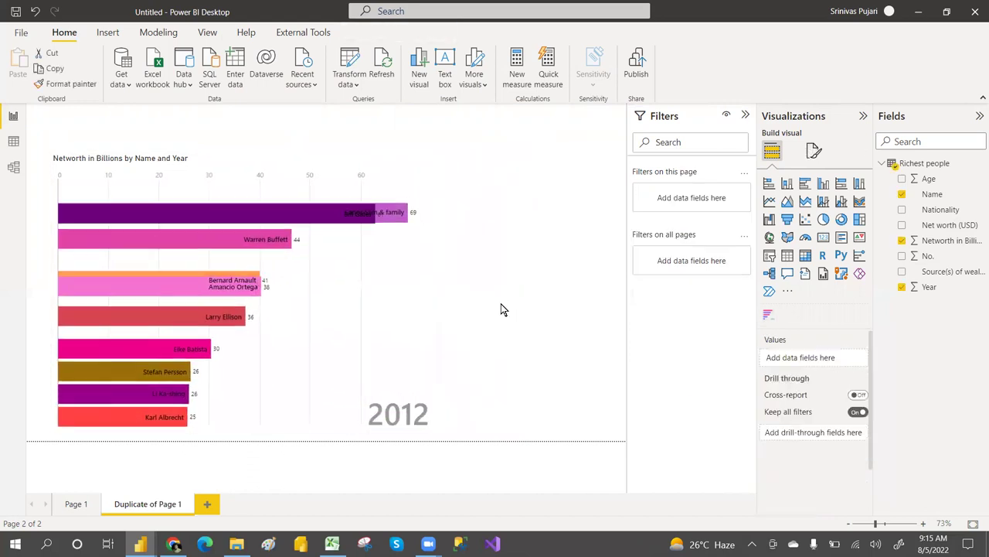
Add a Year slicer beside the chart, styled as a checkbox list
{"action": "left_click", "coordinate": [901, 287]}
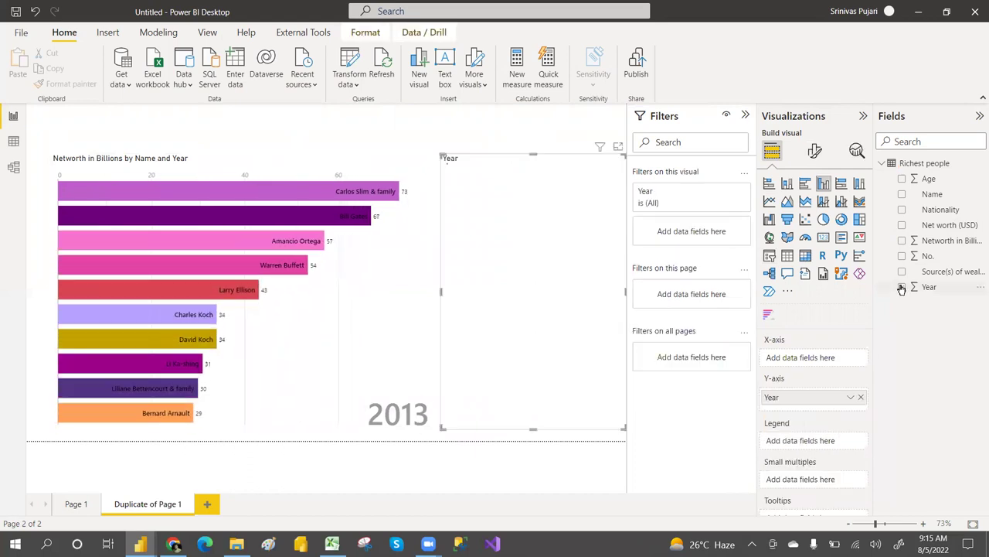
{"action": "left_click", "coordinate": [769, 256]}
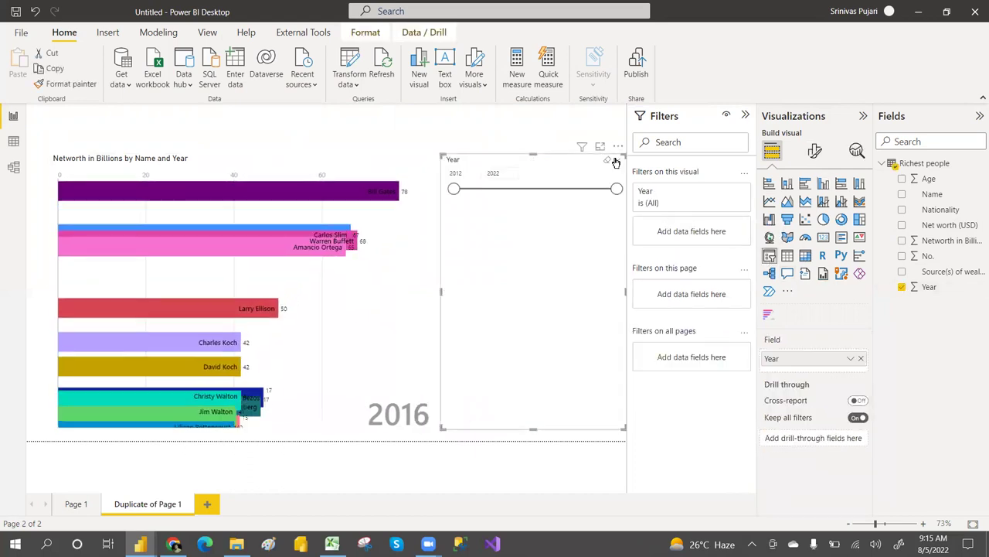
{"action": "left_click", "coordinate": [614, 162]}
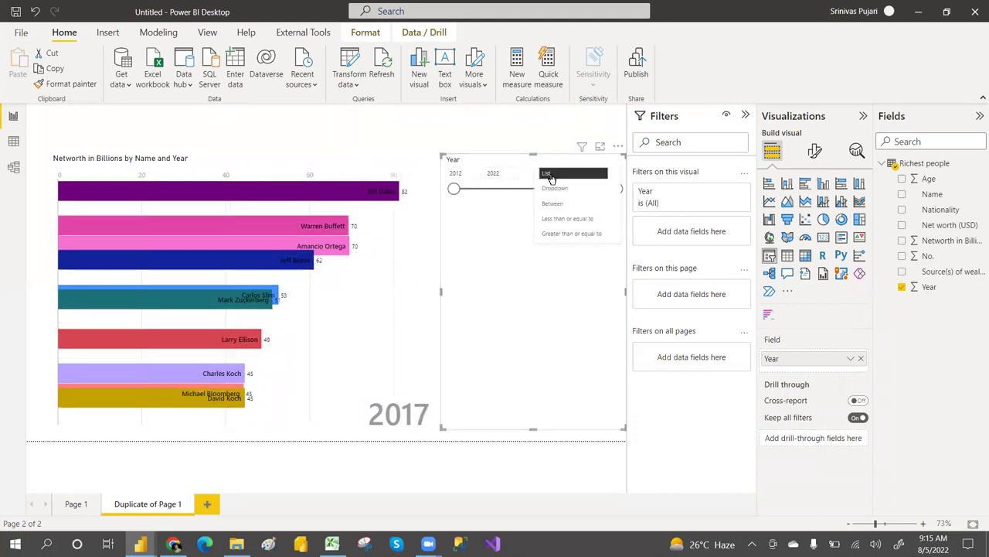
{"action": "left_click", "coordinate": [549, 175]}
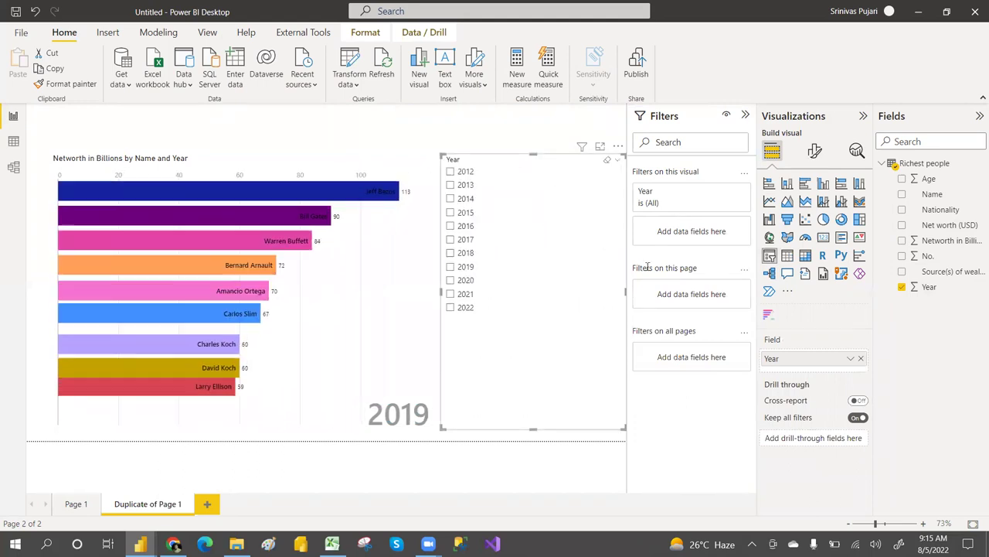
{"action": "left_click", "coordinate": [815, 153]}
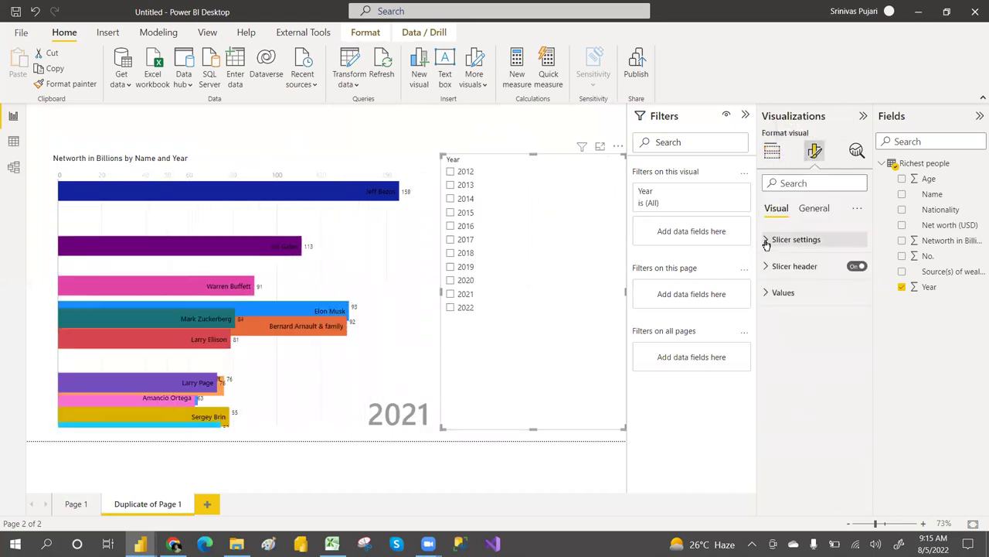
Set the Year slicer's orientation to Horizontal so the years show as tiles
{"action": "left_click", "coordinate": [766, 242]}
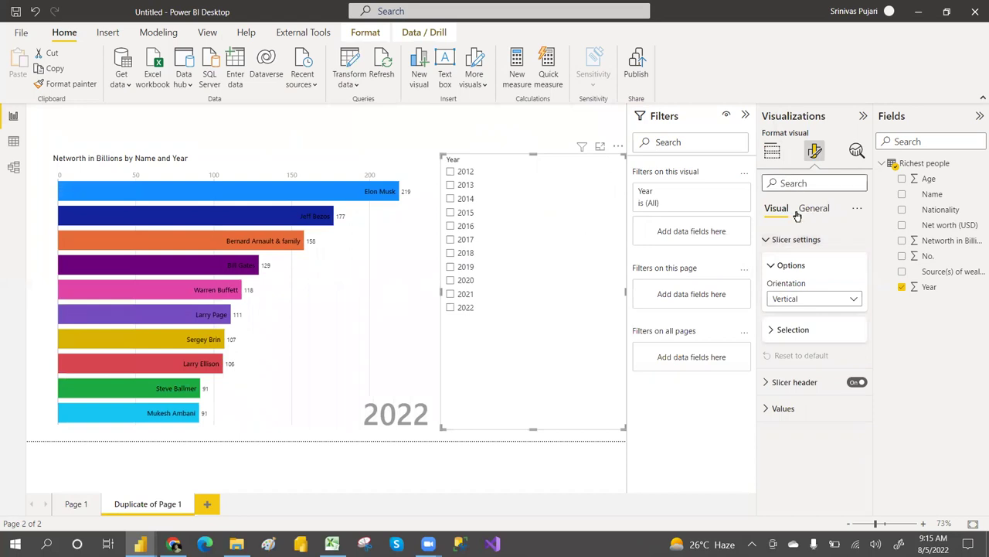
{"action": "left_click", "coordinate": [796, 301]}
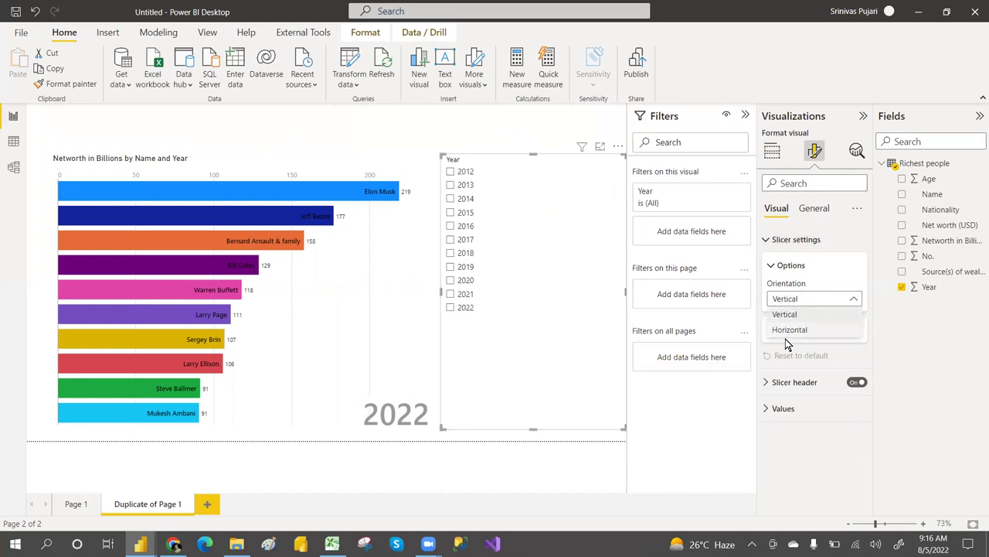
{"action": "left_click", "coordinate": [792, 330]}
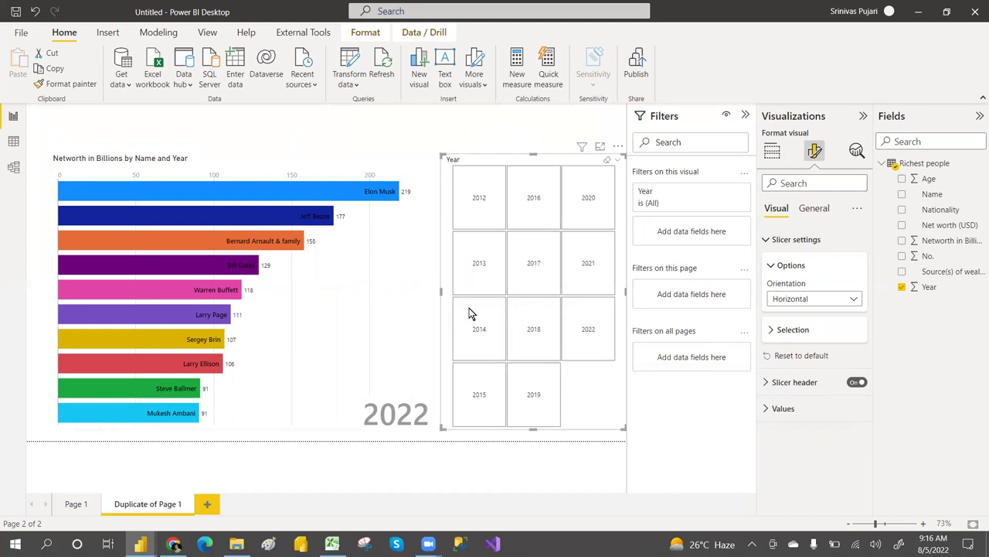
Try the 2021 and 2022 tiles, then leave 2020 selected
{"action": "left_click", "coordinate": [577, 263]}
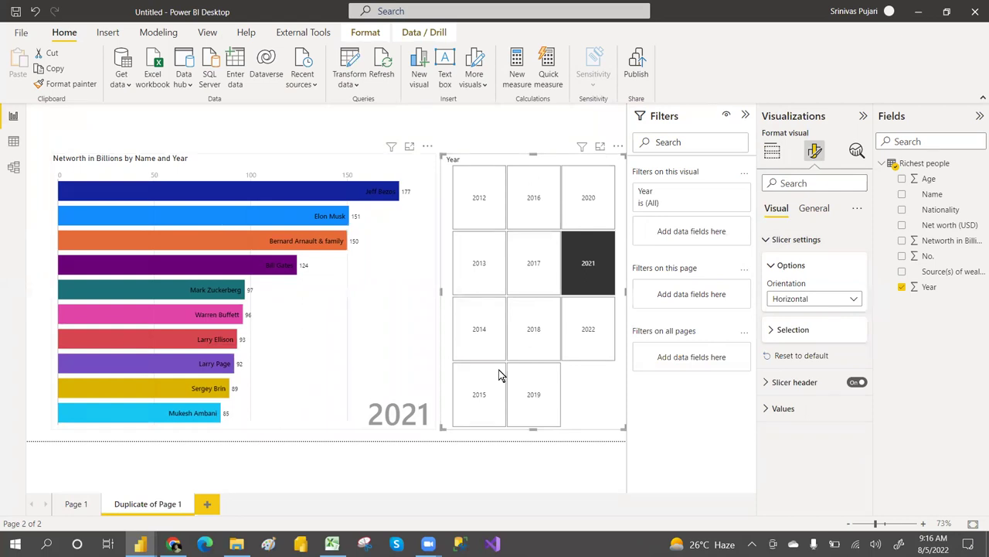
{"action": "left_click", "coordinate": [595, 352]}
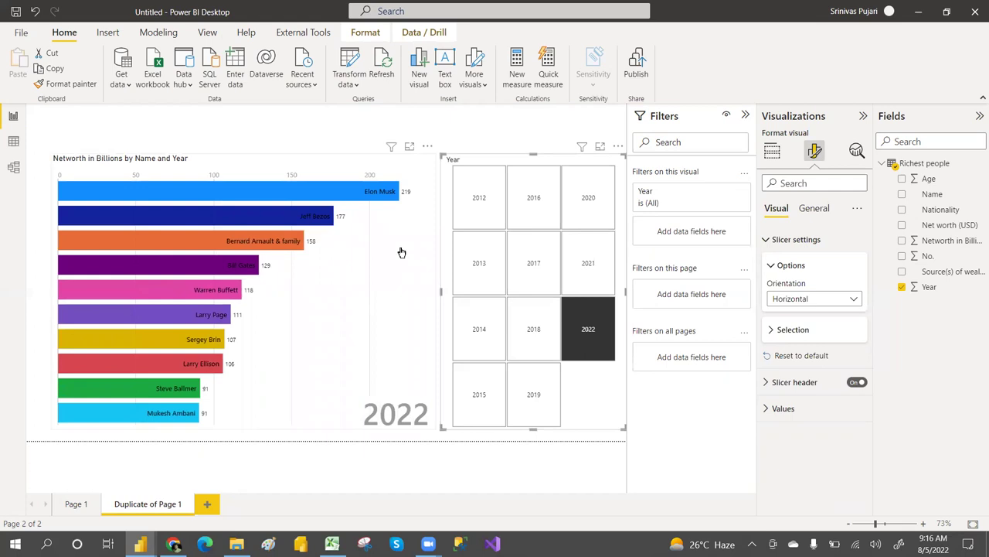
{"action": "left_click", "coordinate": [580, 199]}
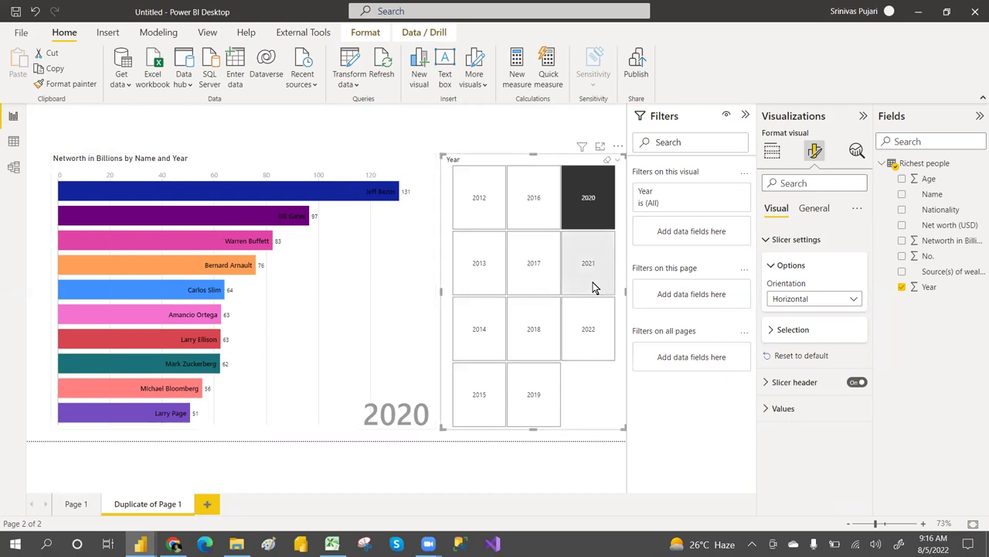
{"action": "left_click", "coordinate": [766, 240]}
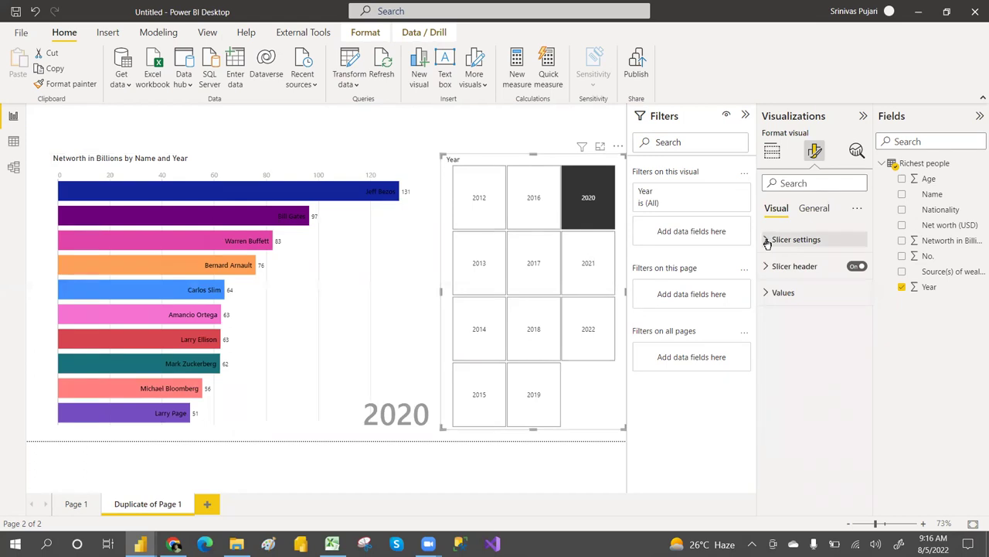